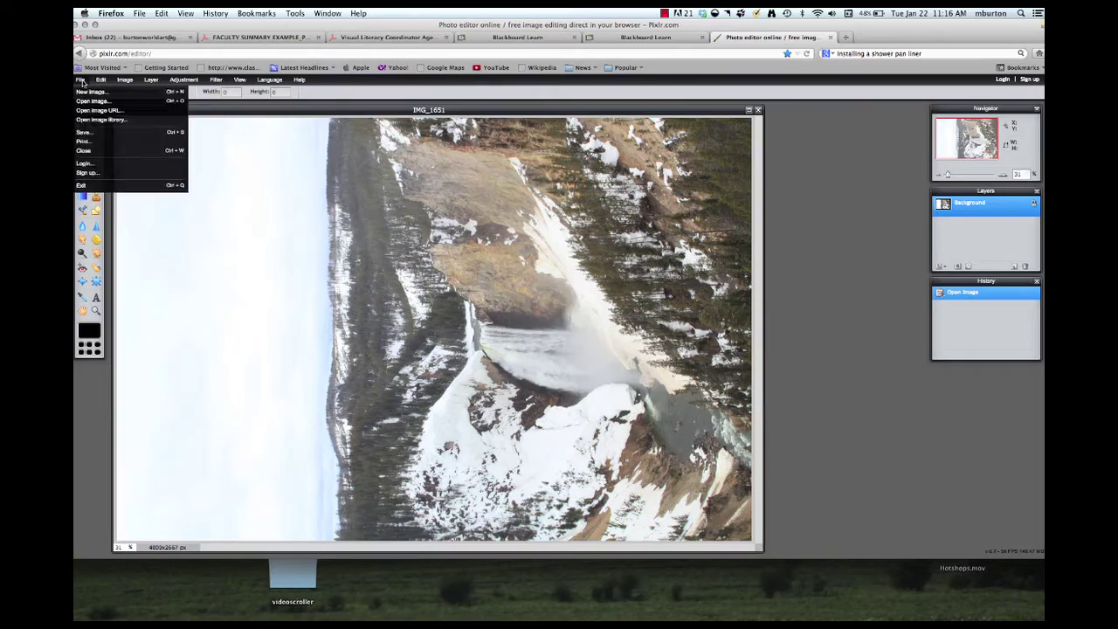
Step: Close the open photo and open IMG_1650.JPG from the computer's Yellowstone lastday folder
mouse_move(152, 79)
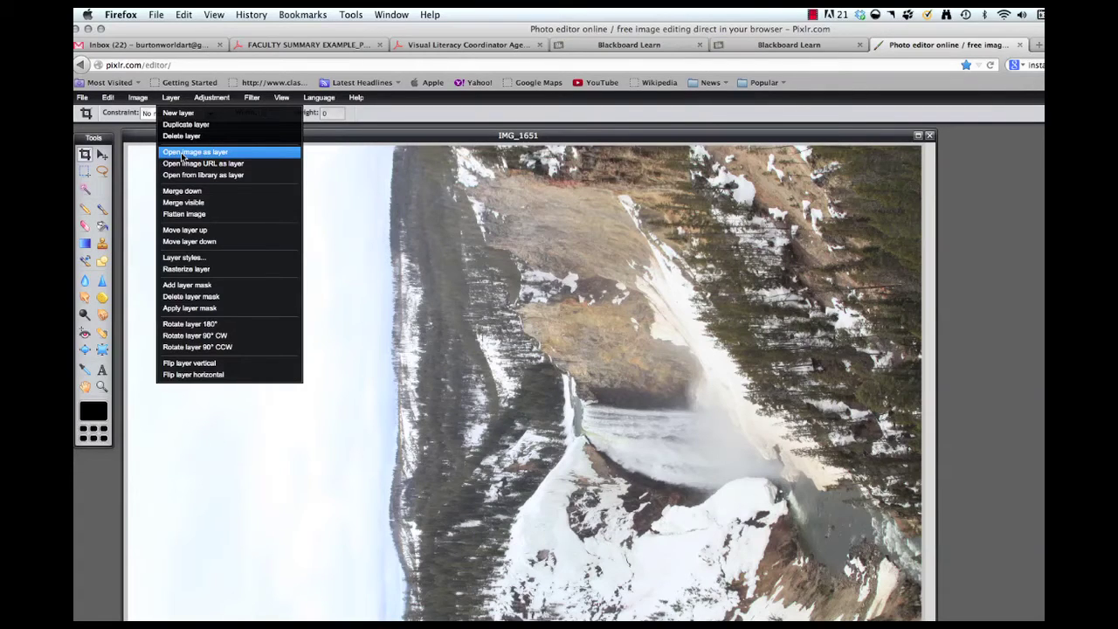
click(140, 138)
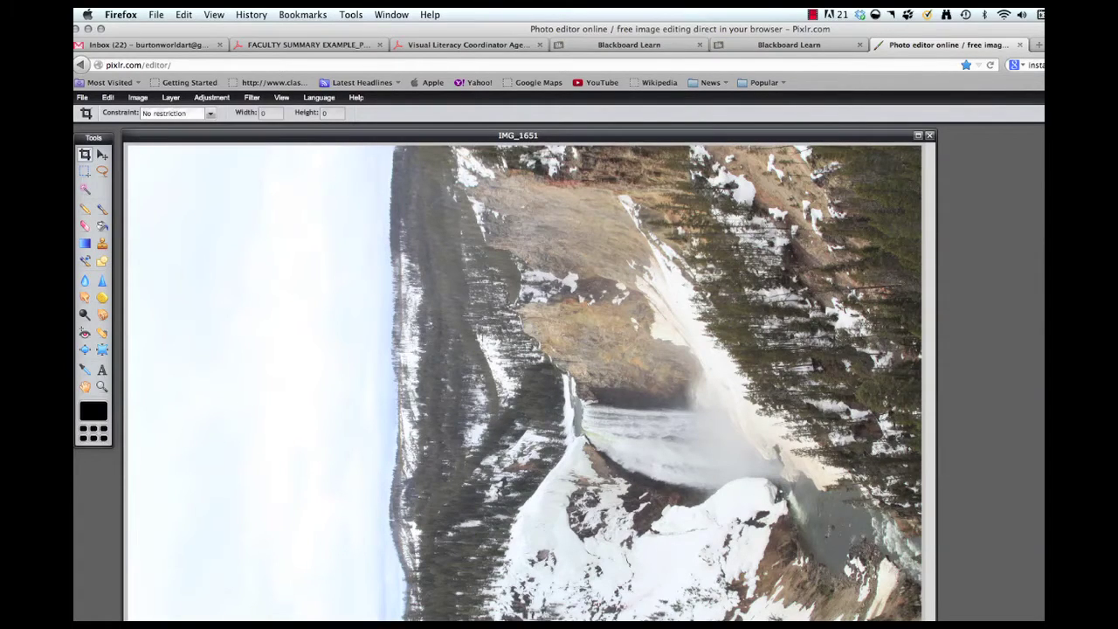
click(930, 136)
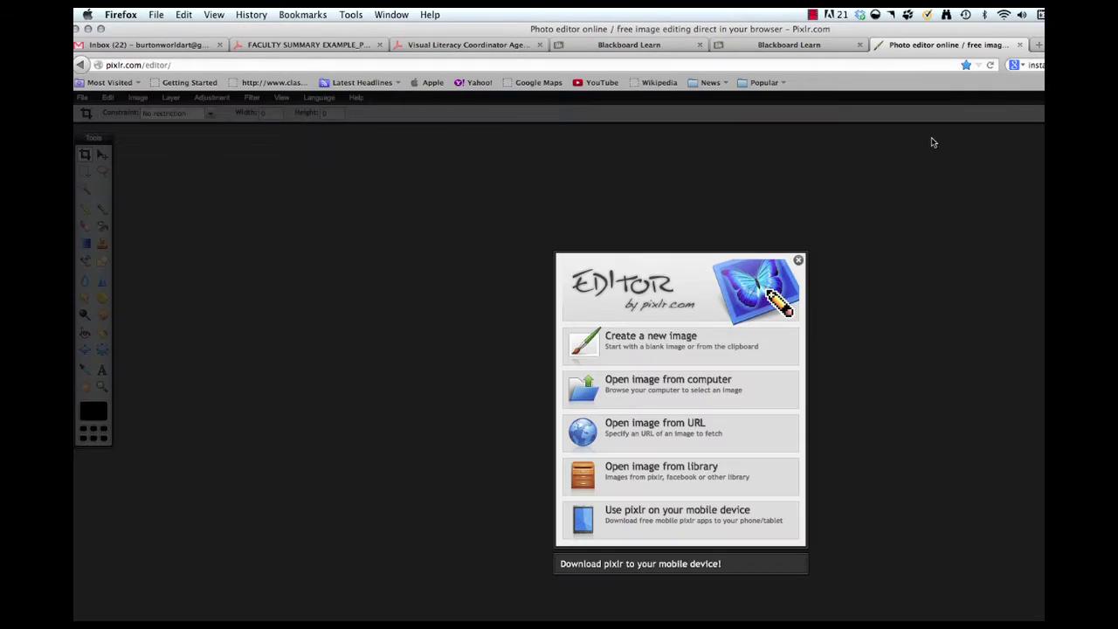
click(635, 391)
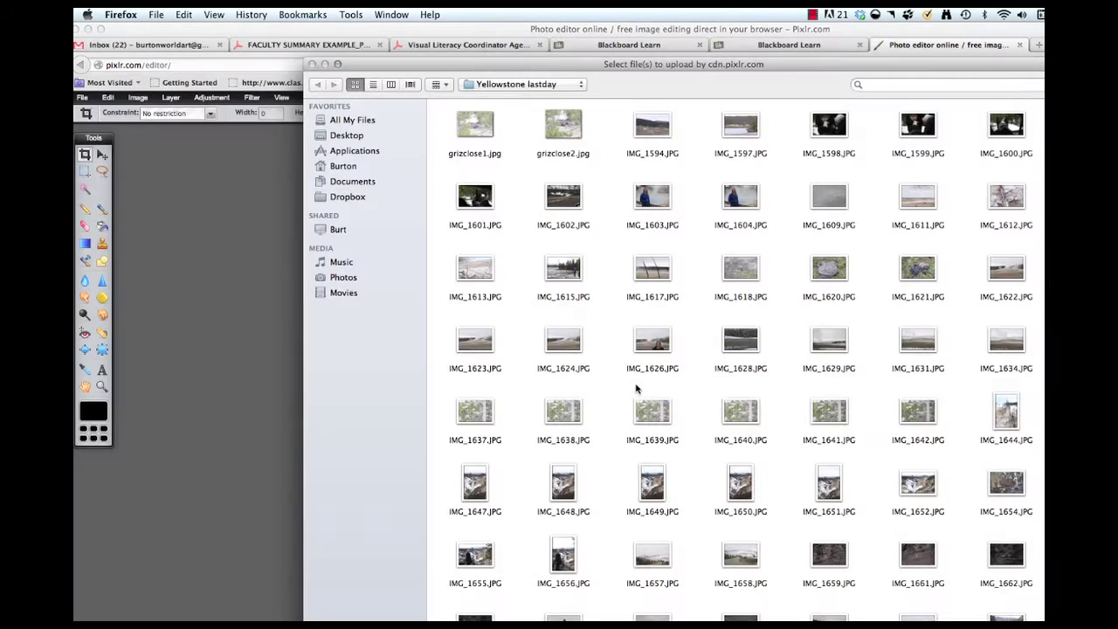
double_click(743, 487)
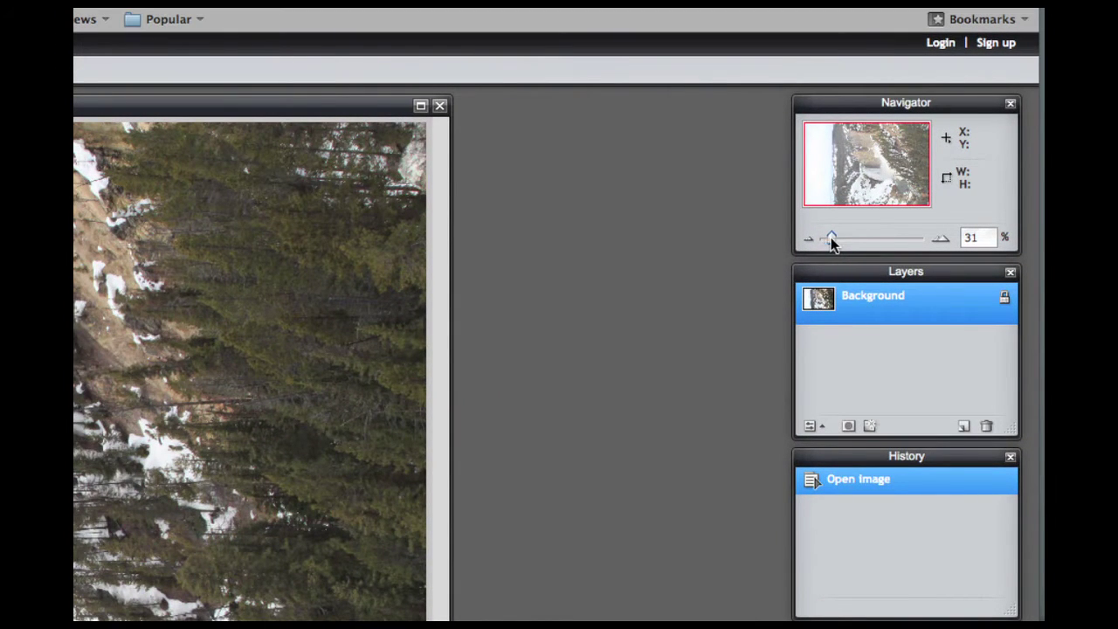
Step: Return the photo to its Open Image history state, undoing the eraser stroke
mouse_move(830, 238)
mouse_down()
mouse_move(903, 245)
mouse_move(829, 243)
mouse_up()
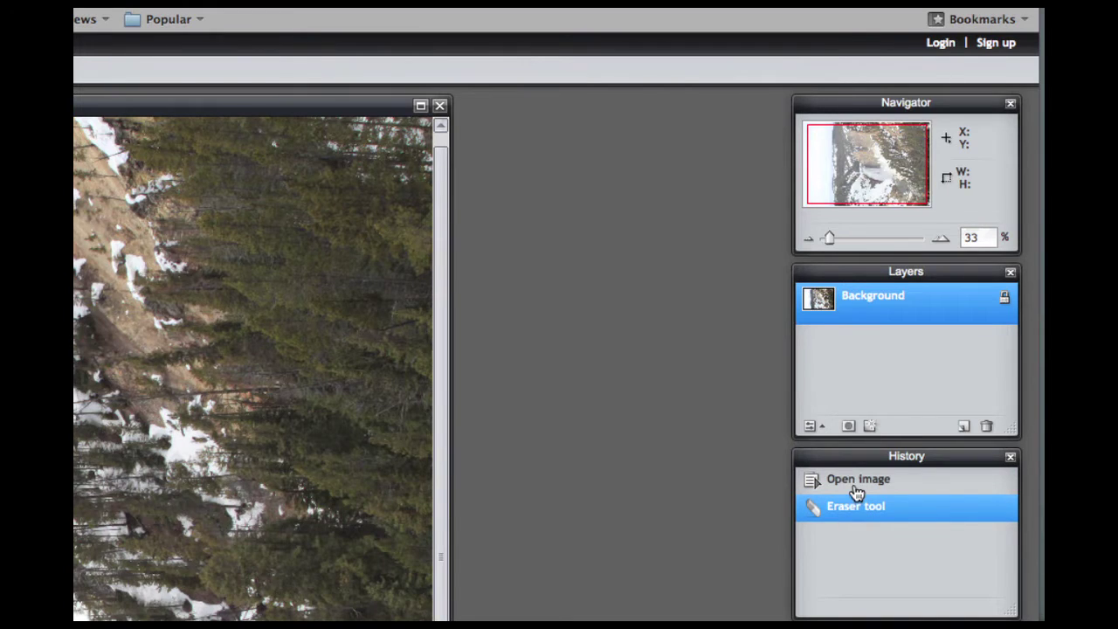
click(857, 485)
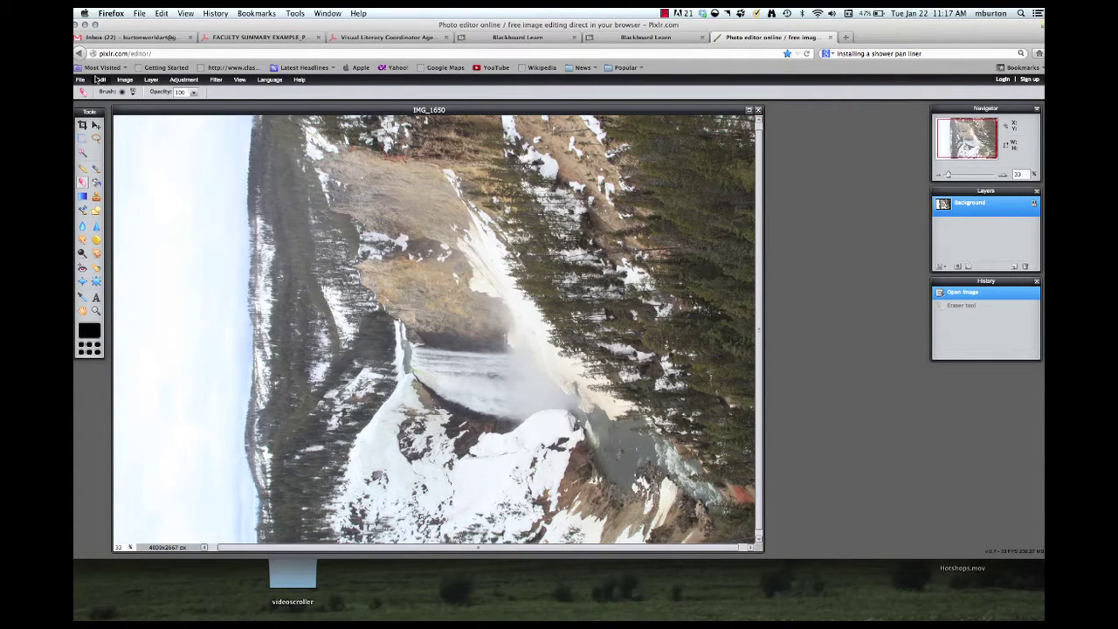
Step: Rotate the canvas 90° clockwise so the waterfall photo stands upright
click(80, 80)
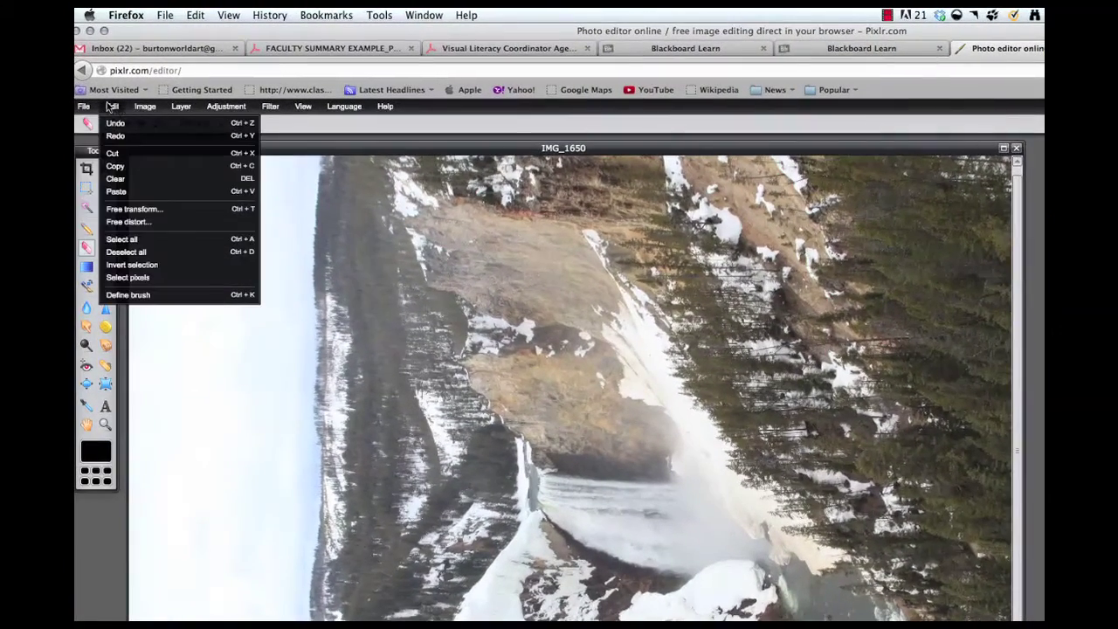
mouse_move(126, 82)
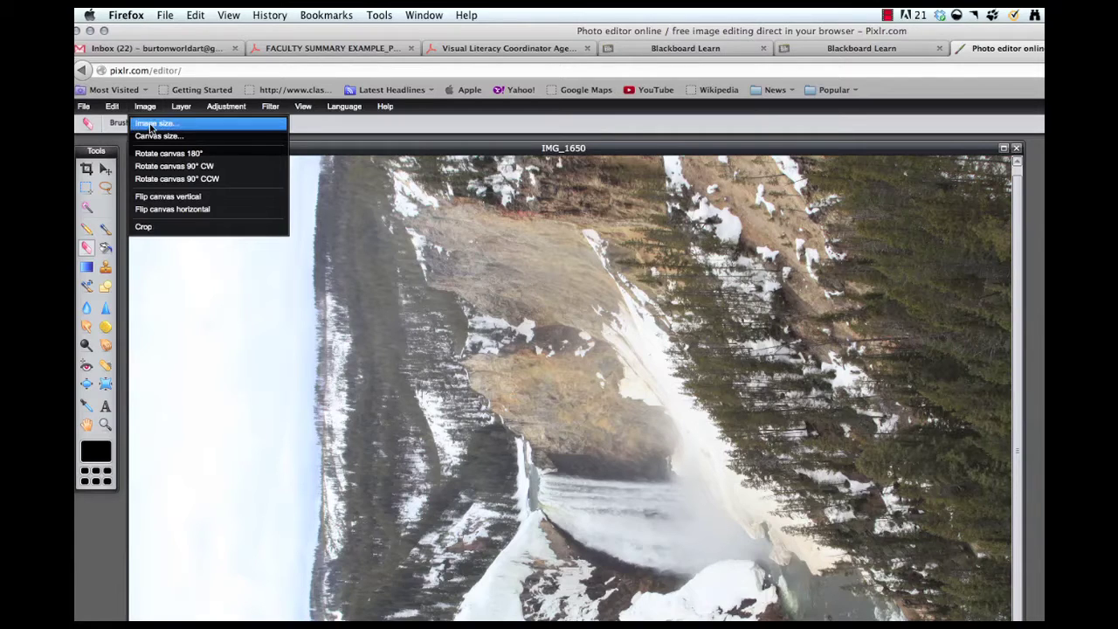
click(172, 167)
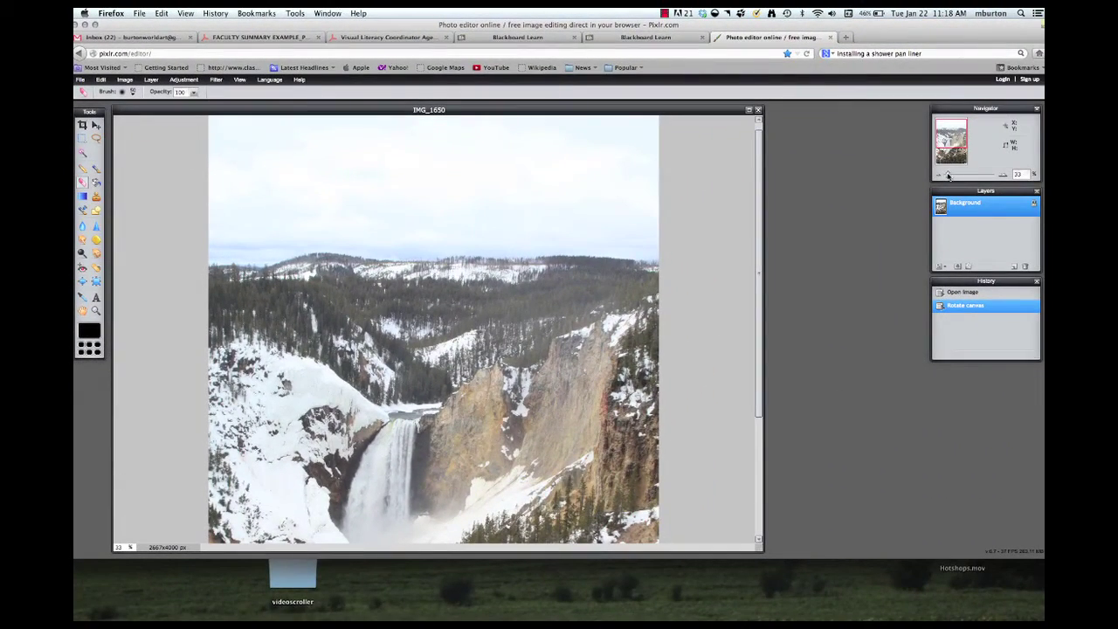
drag(948, 175, 947, 177)
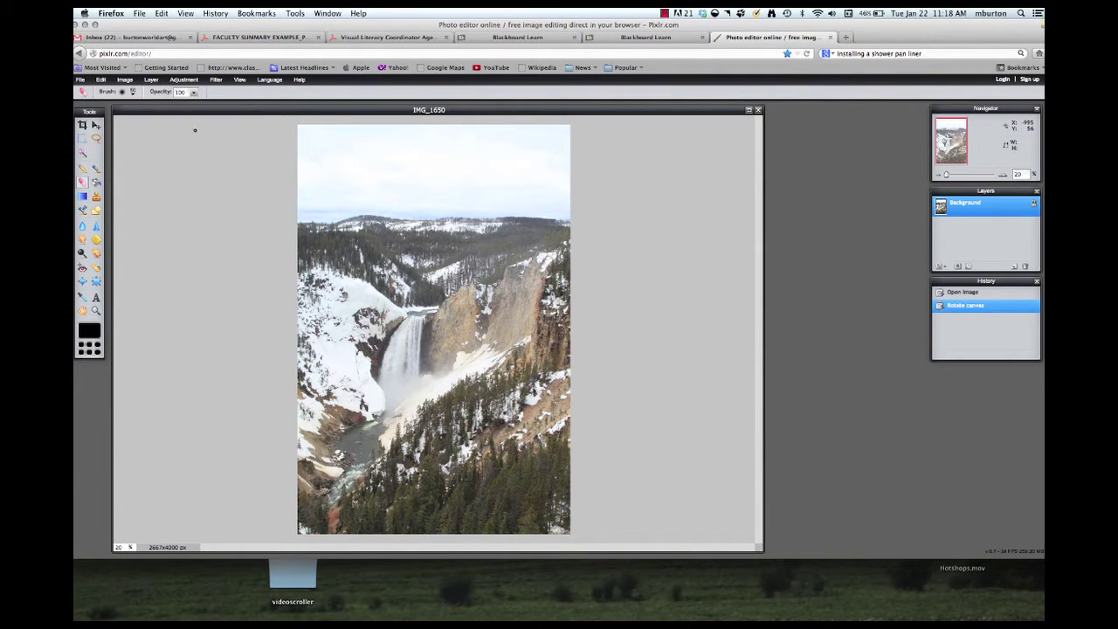
Step: Try flipping the canvas horizontally and undo the flip
click(124, 79)
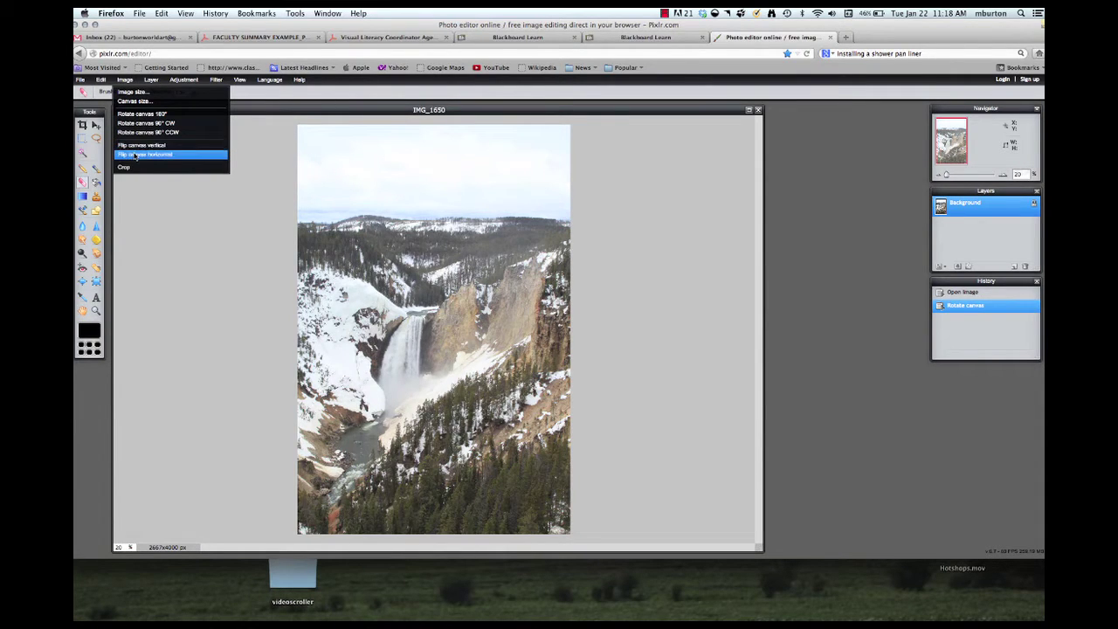
click(135, 155)
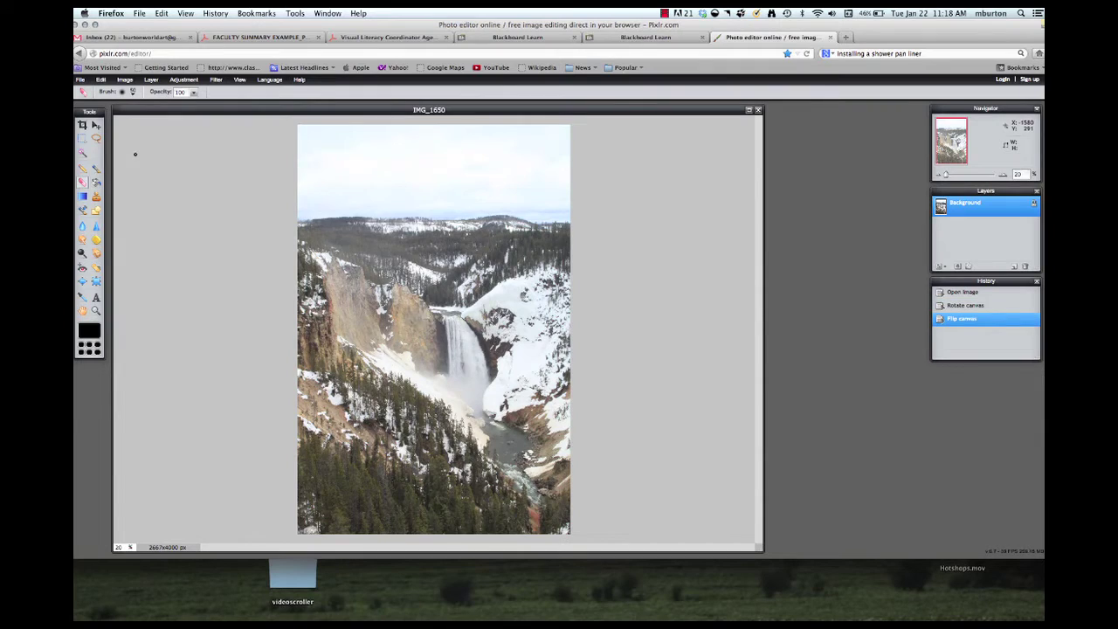
key(ctrl+z)
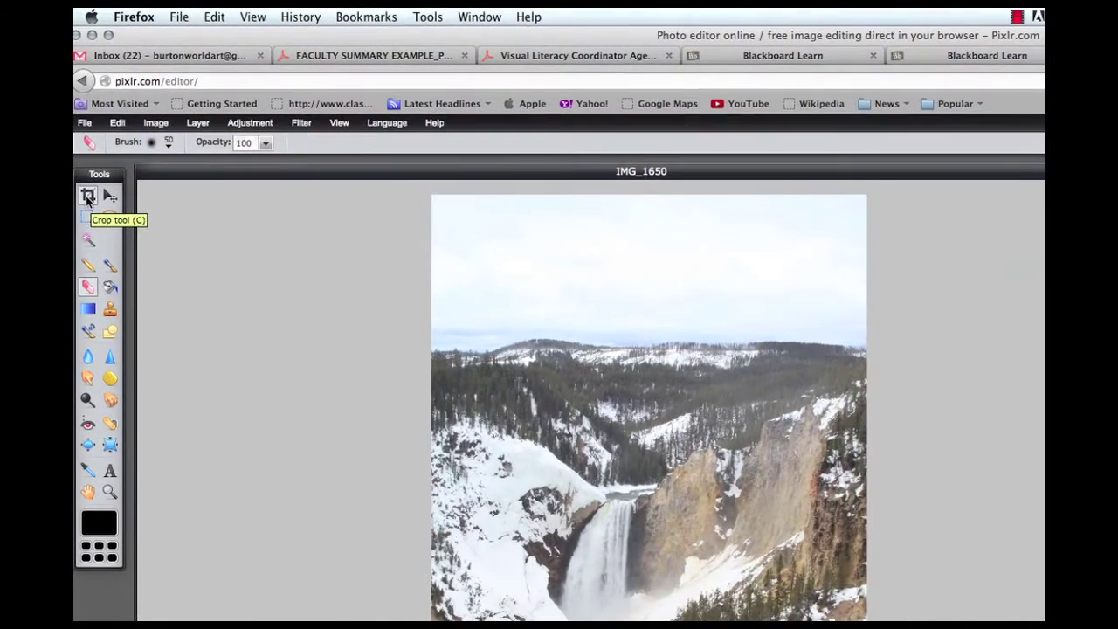
Step: Draw a crop frame around the waterfall and adjust its corners to about 1980 × 2990 px
click(82, 126)
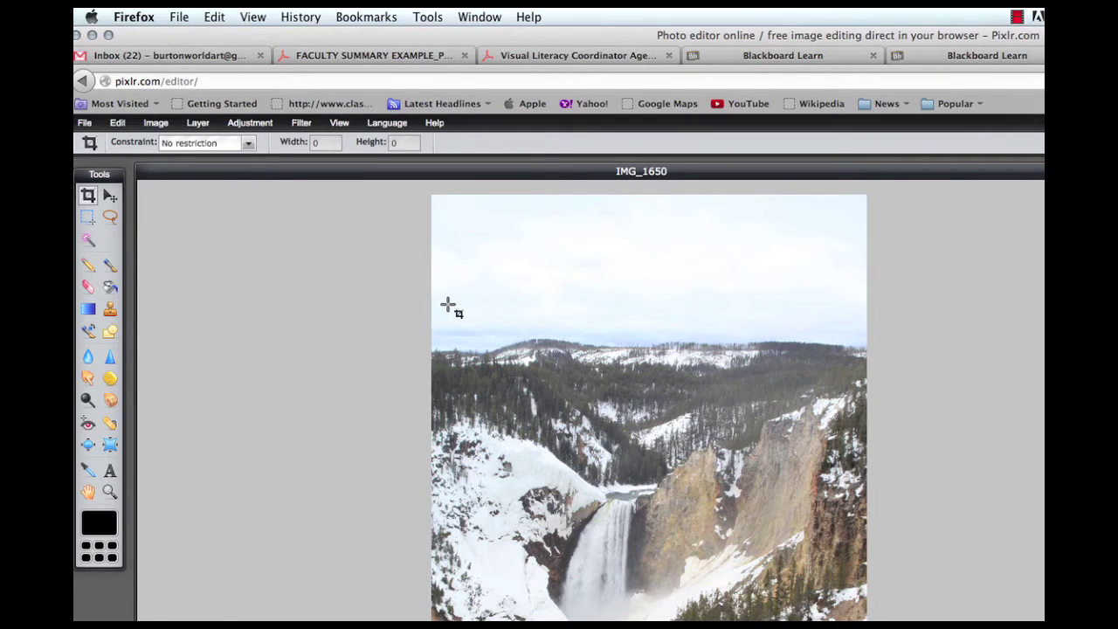
drag(444, 303, 739, 622)
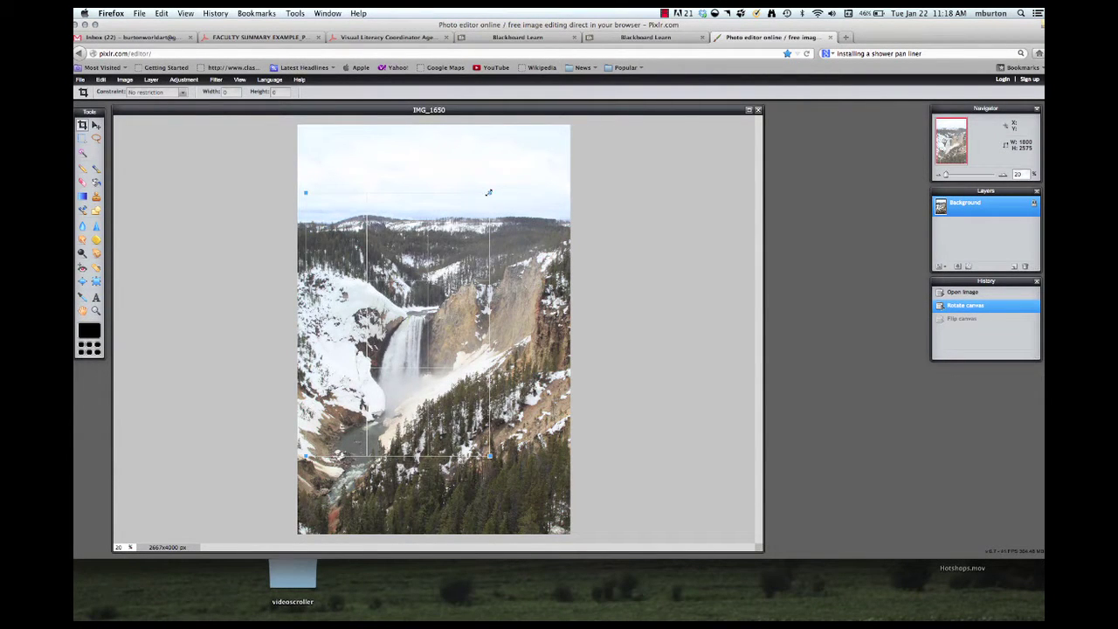
drag(489, 193, 478, 238)
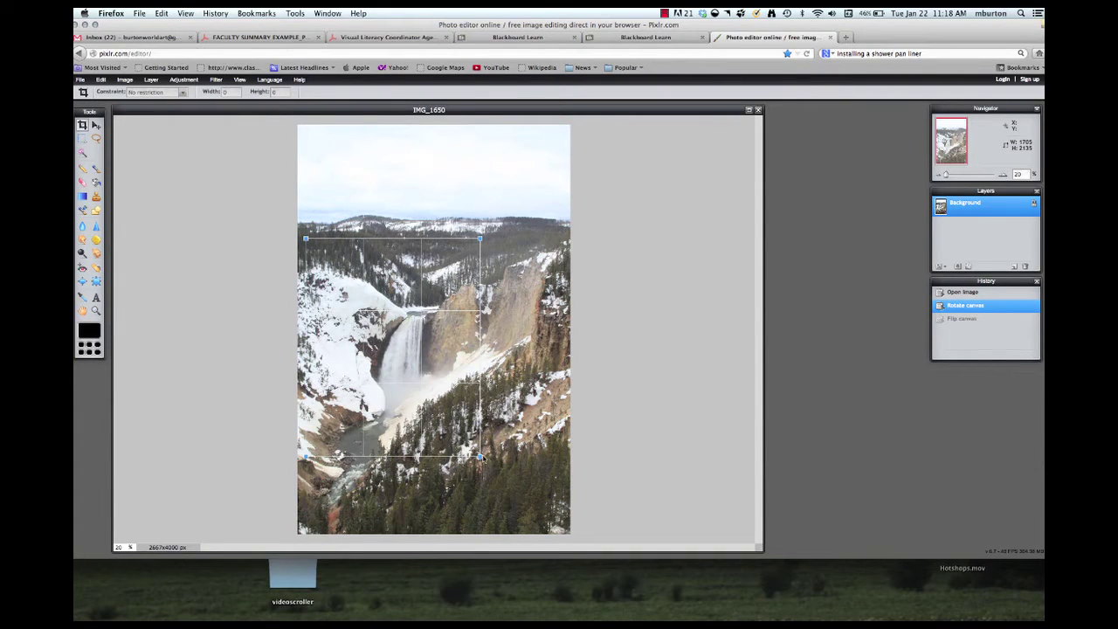
drag(479, 455, 498, 512)
drag(459, 404, 454, 371)
drag(492, 480, 501, 509)
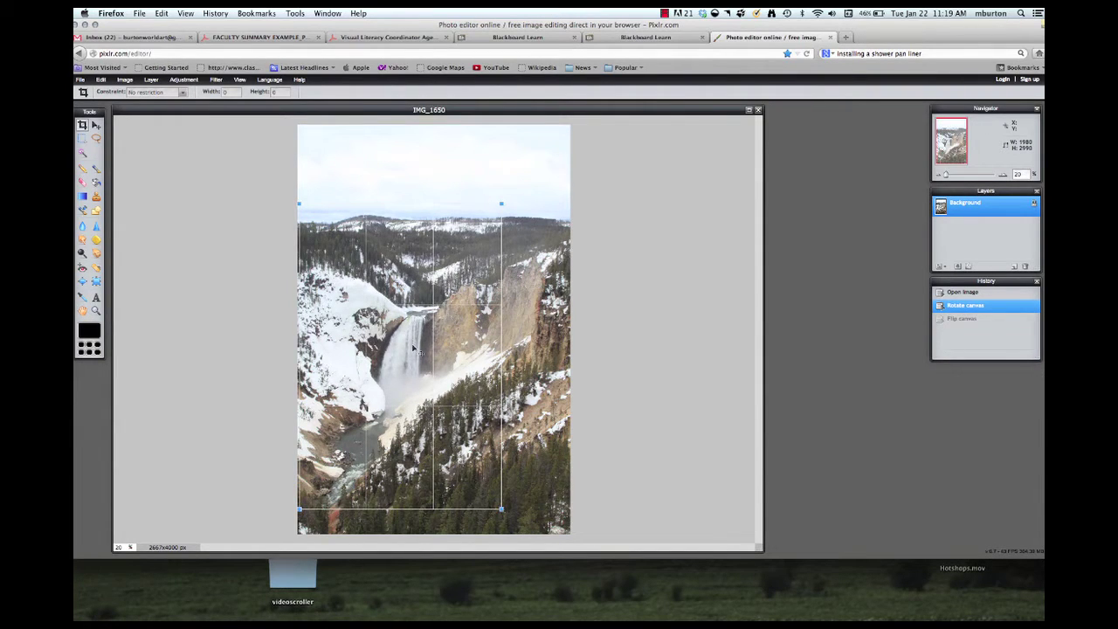
Step: Reposition the crop frame around the waterfall, enlarge it to about 2195 × 3270 px, and apply the crop
drag(428, 351, 471, 367)
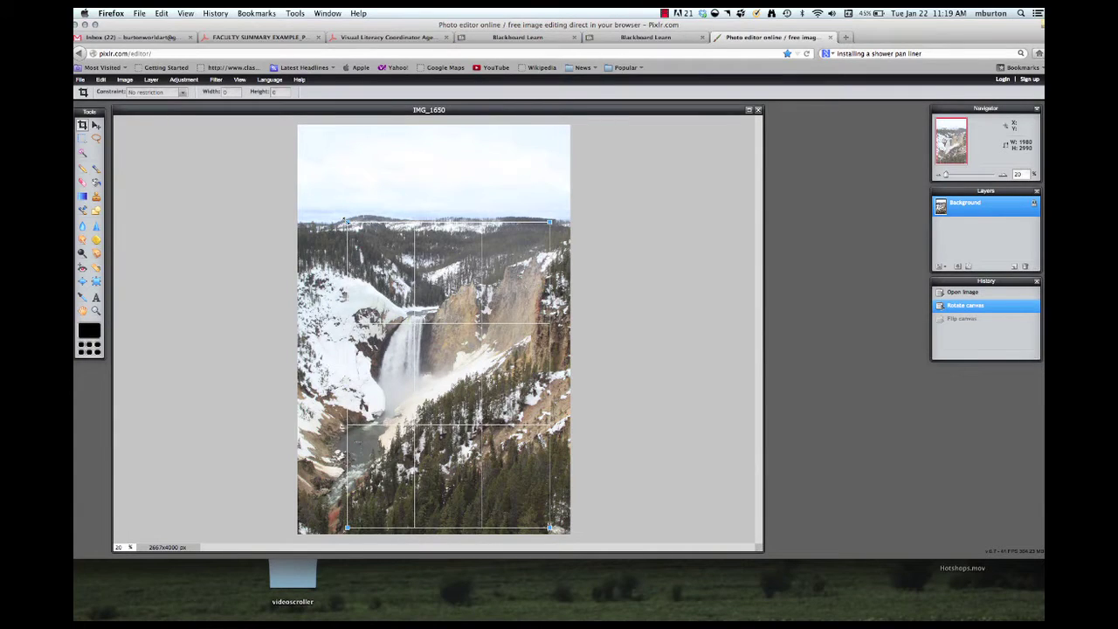
drag(346, 221, 326, 194)
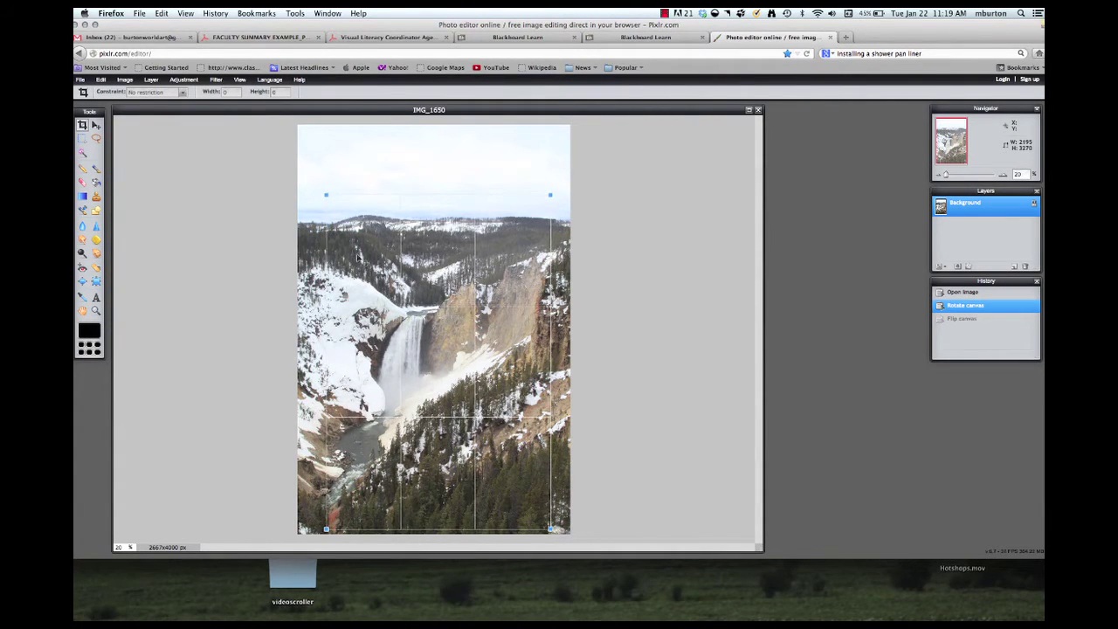
drag(358, 257, 360, 259)
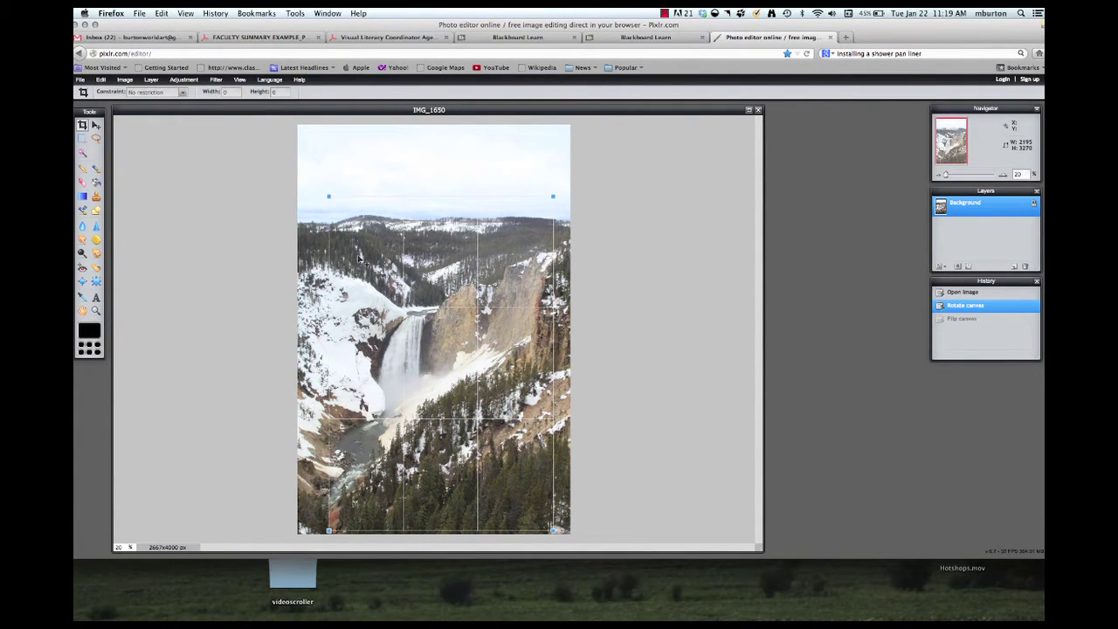
key(Return)
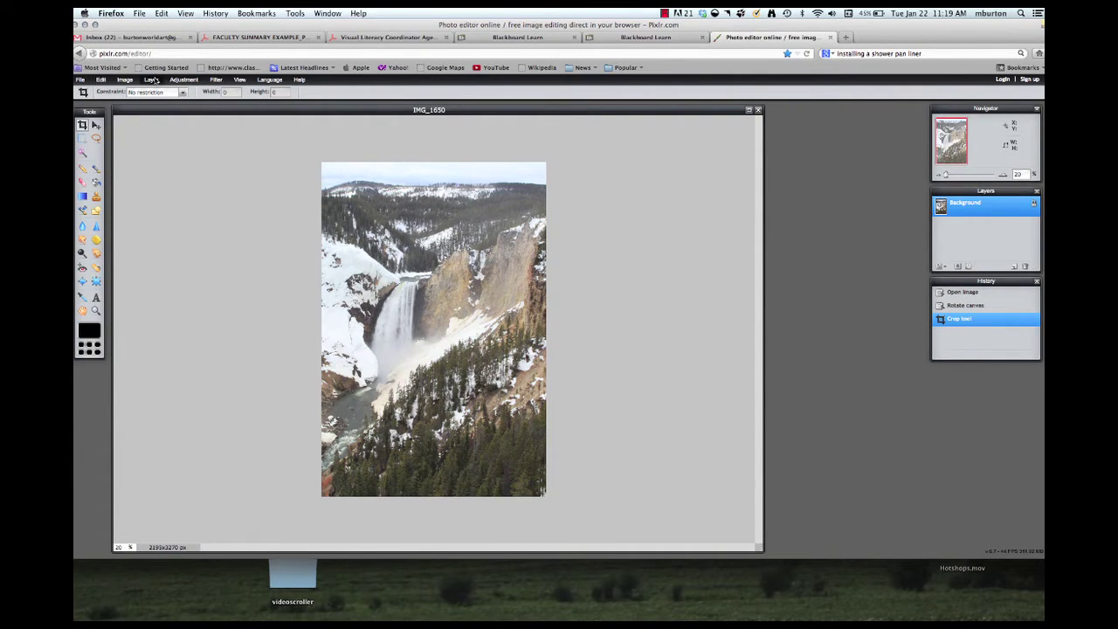
Step: Apply a Brightness & Contrast adjustment to the cropped photo with brightness -5 and contrast 3
click(182, 79)
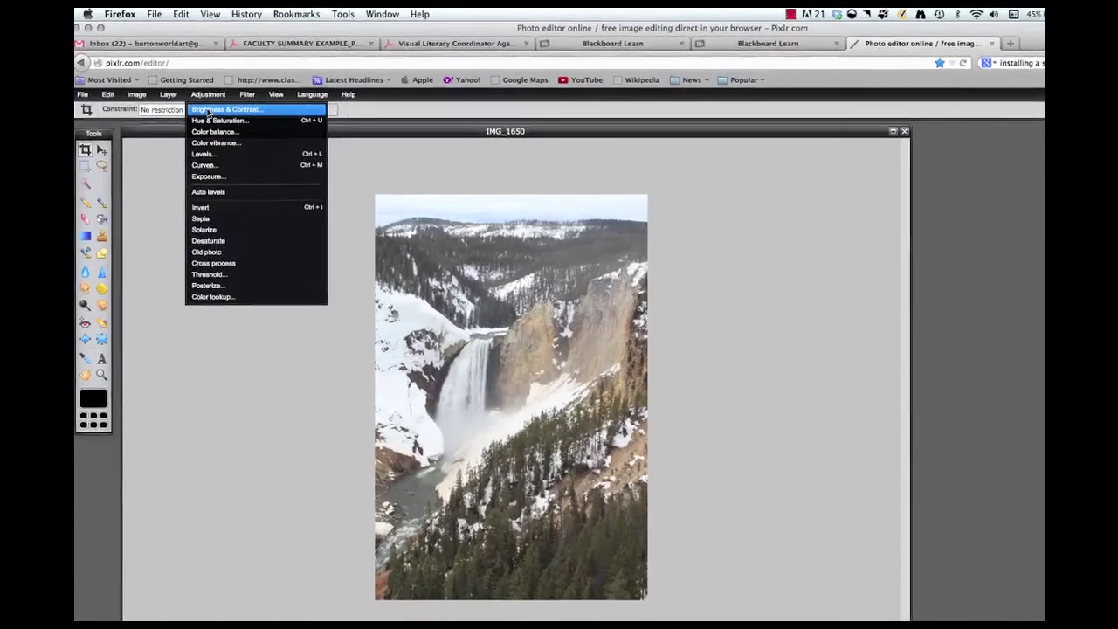
click(210, 112)
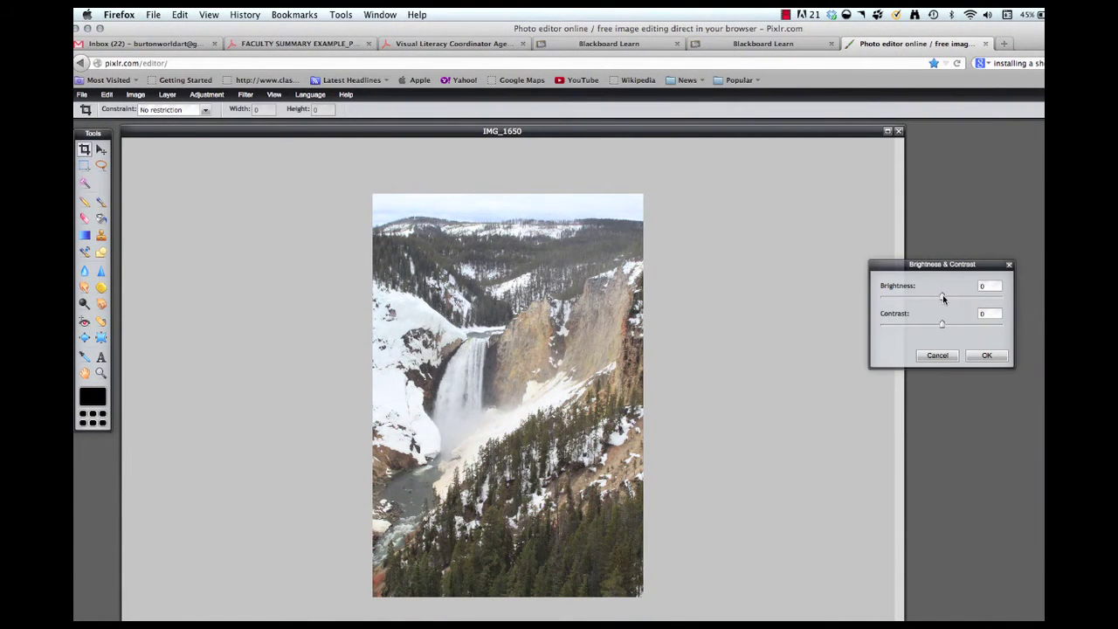
drag(942, 297, 945, 327)
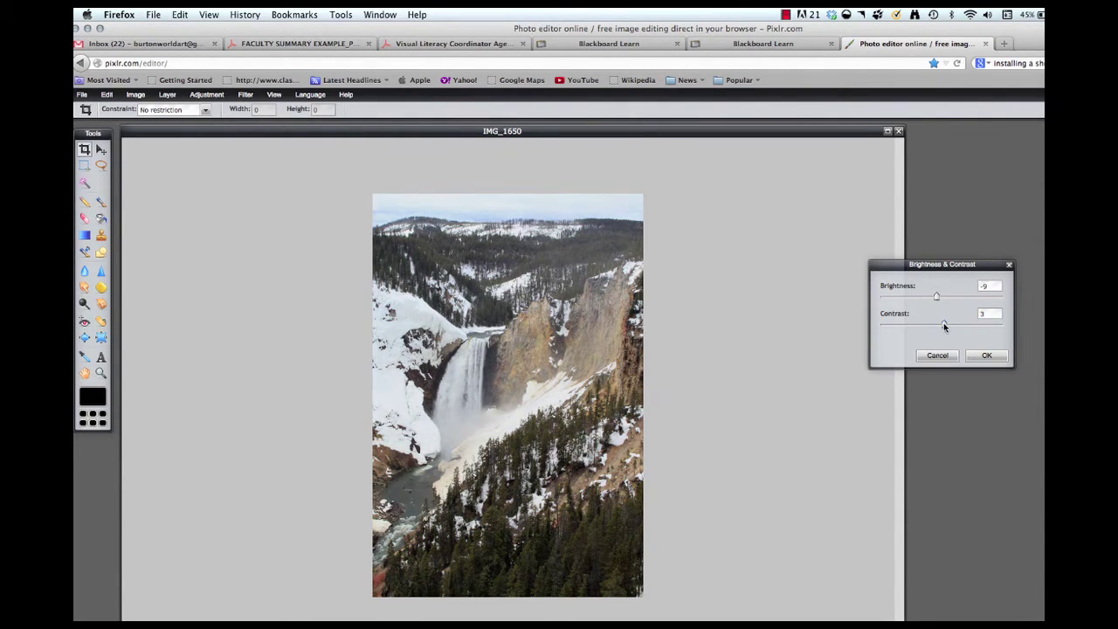
mouse_move(944, 326)
mouse_down()
mouse_move(971, 327)
mouse_move(939, 330)
mouse_up()
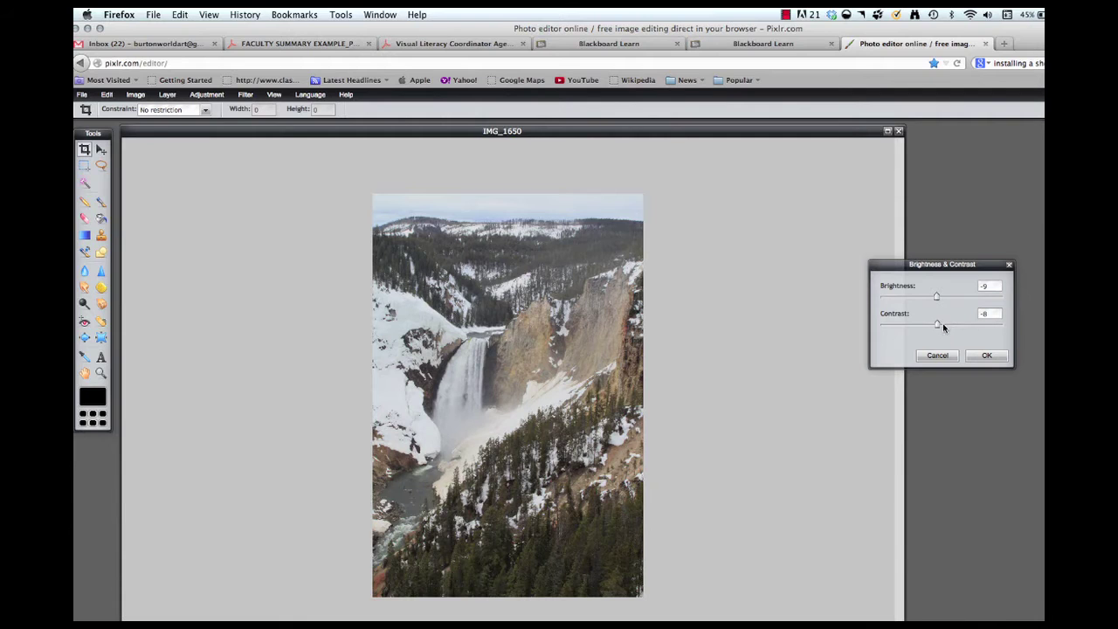
drag(938, 324, 944, 323)
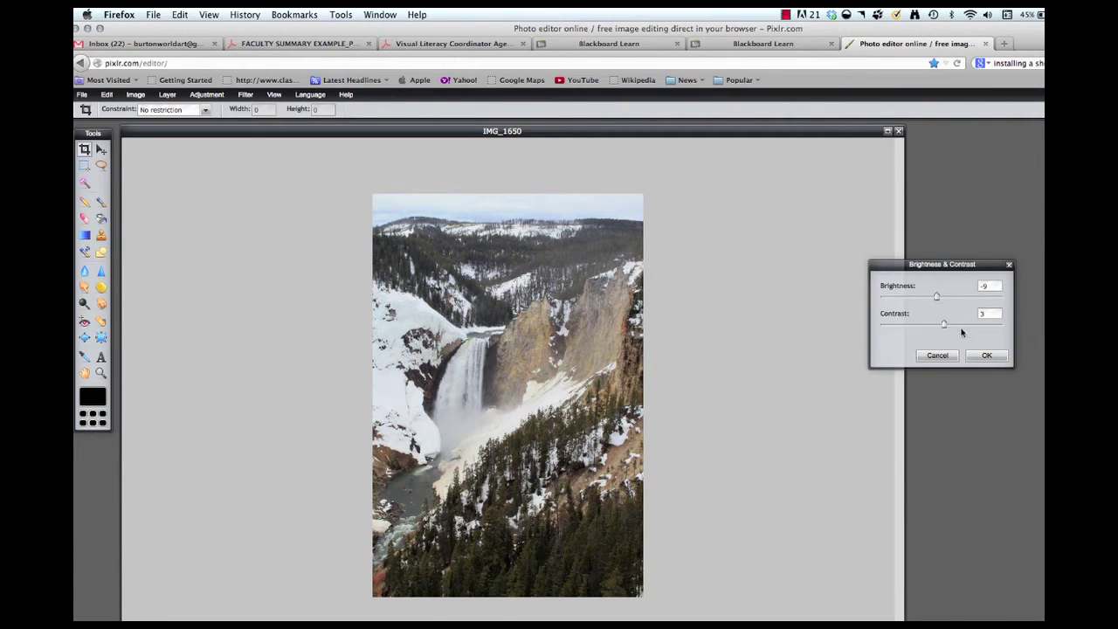
drag(937, 297, 942, 297)
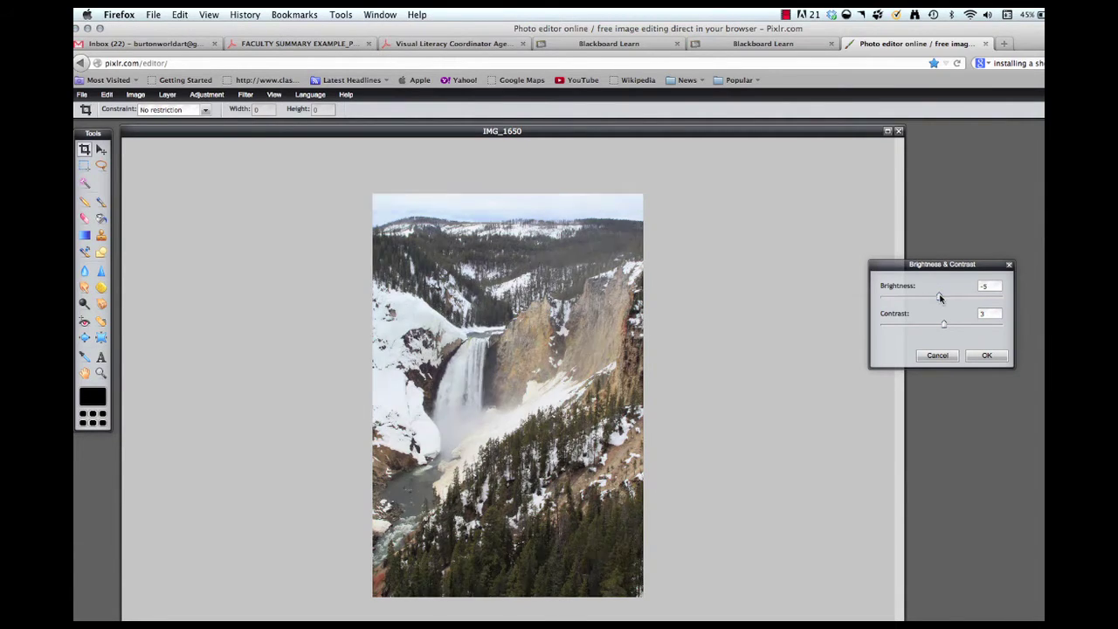
click(986, 355)
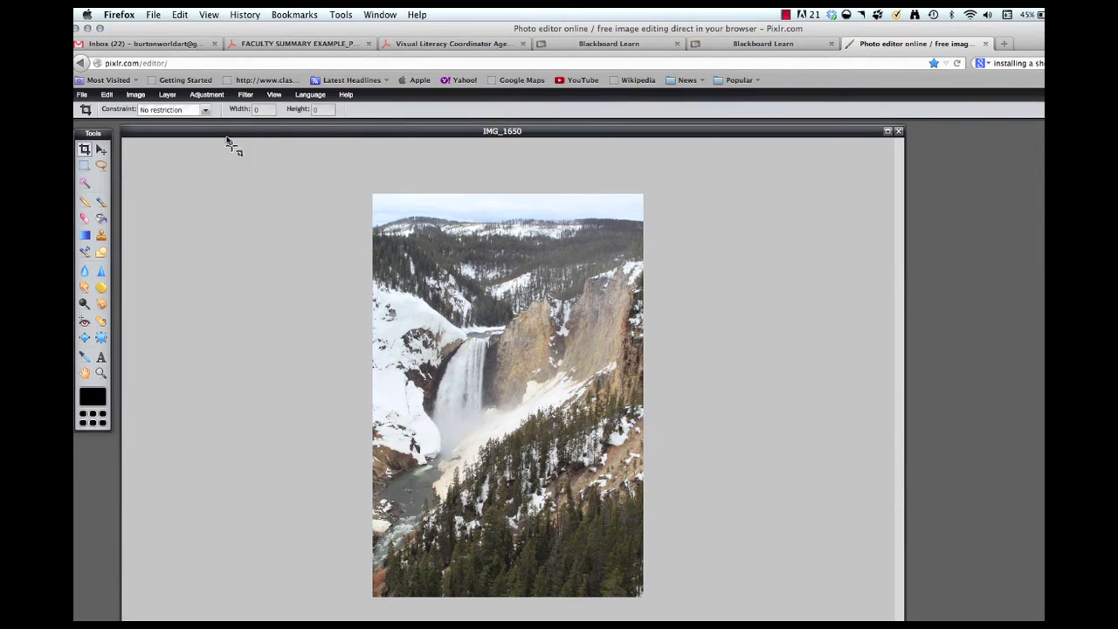
Step: Apply a Hue & Saturation adjustment with saturation 14 and a fine-tuned lightness
click(207, 95)
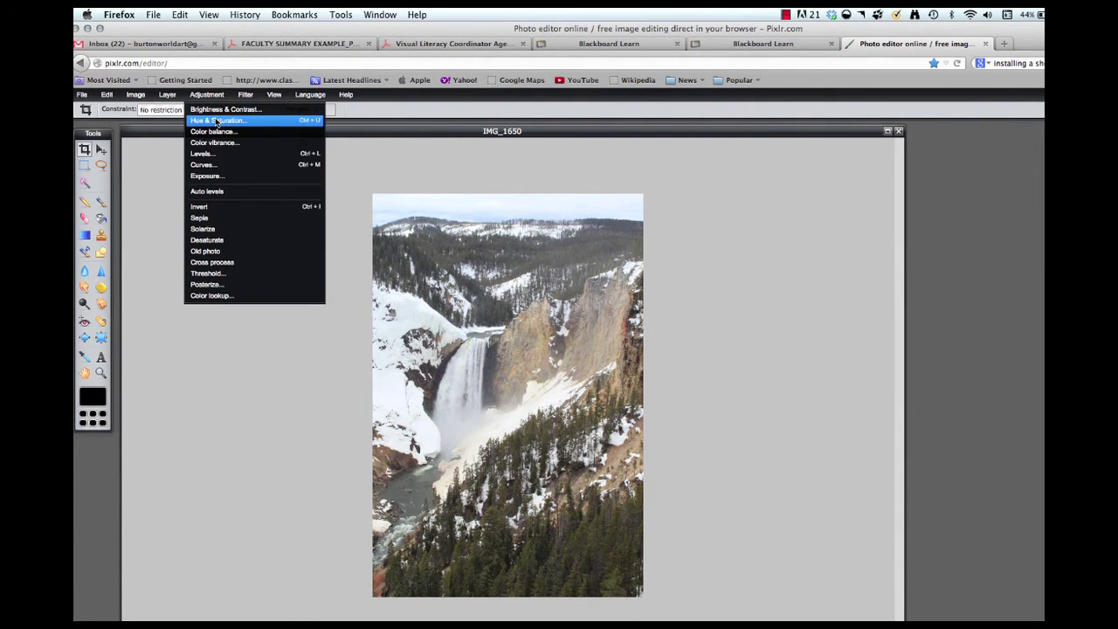
click(216, 122)
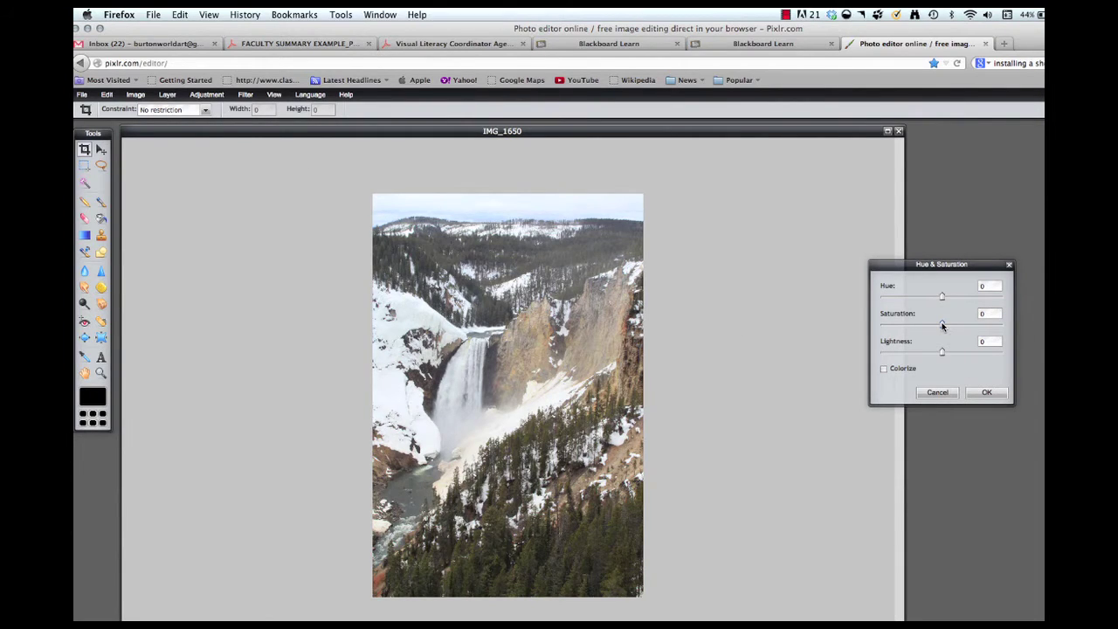
mouse_move(943, 325)
mouse_down()
mouse_move(993, 329)
mouse_move(951, 326)
mouse_up()
mouse_move(944, 354)
mouse_down()
mouse_move(931, 355)
mouse_move(945, 359)
mouse_up()
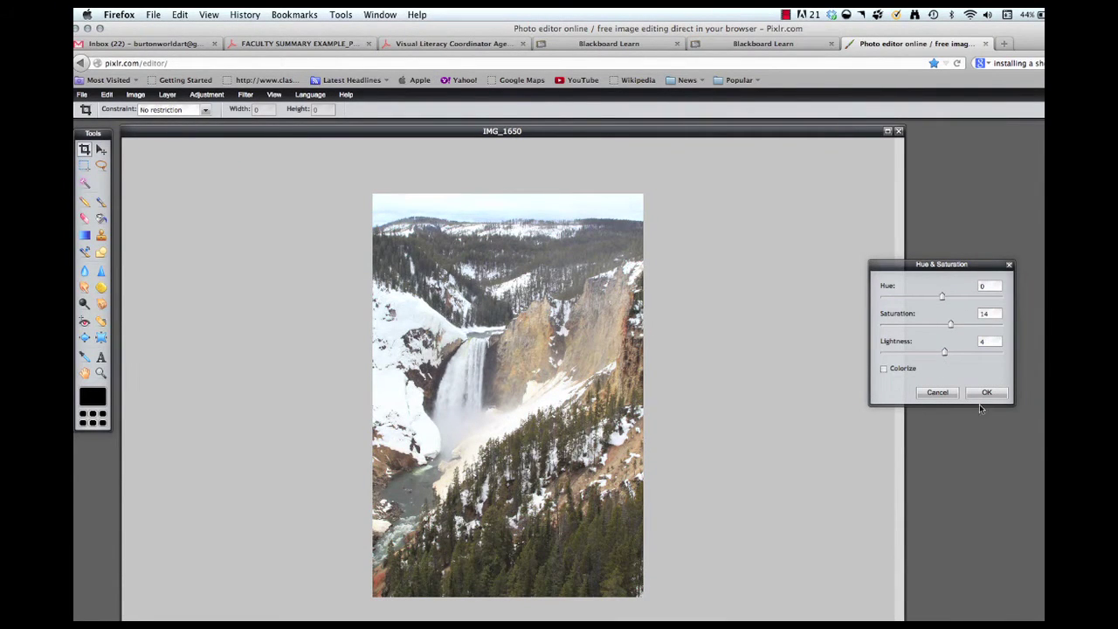
drag(944, 353, 942, 352)
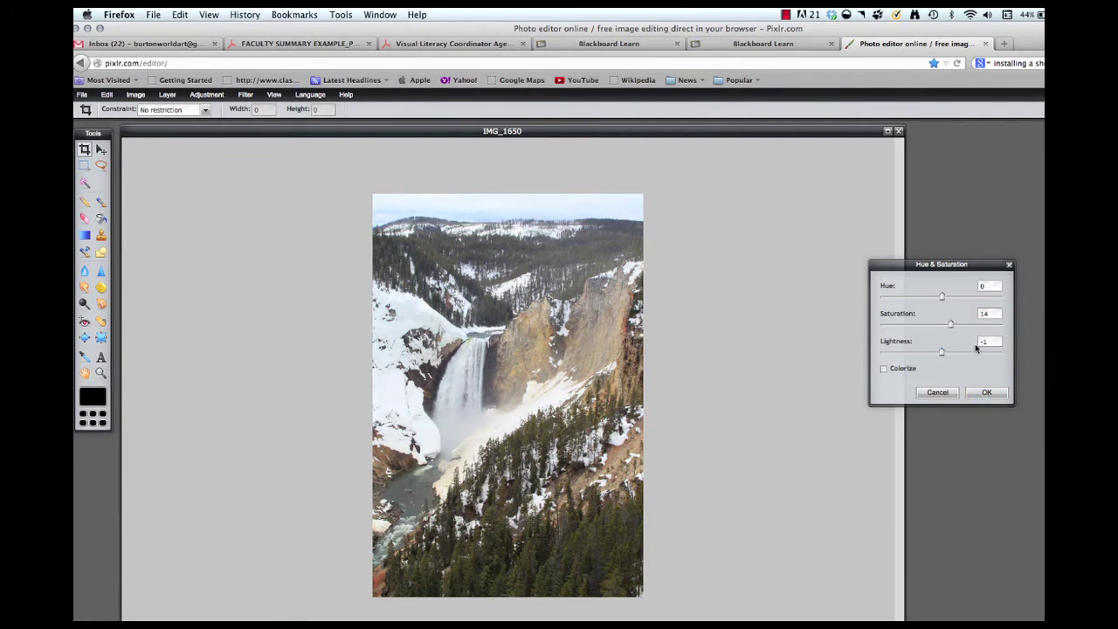
double_click(985, 342)
key(Return)
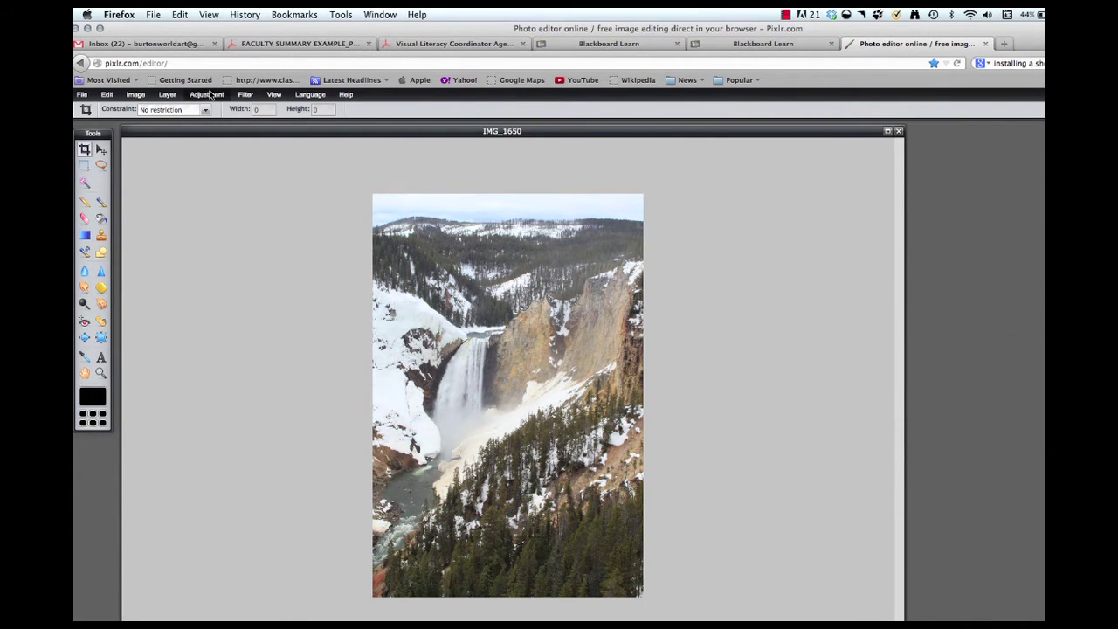
Step: Apply a Color balance adjustment to the photo with the red, green and blue offsets at 0
click(208, 95)
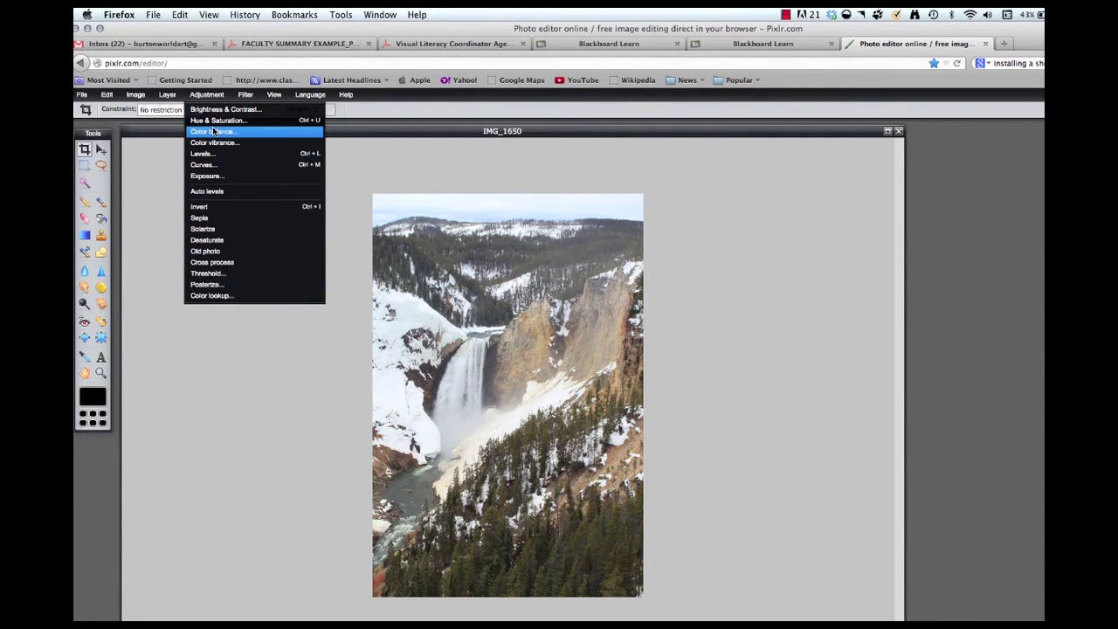
click(213, 131)
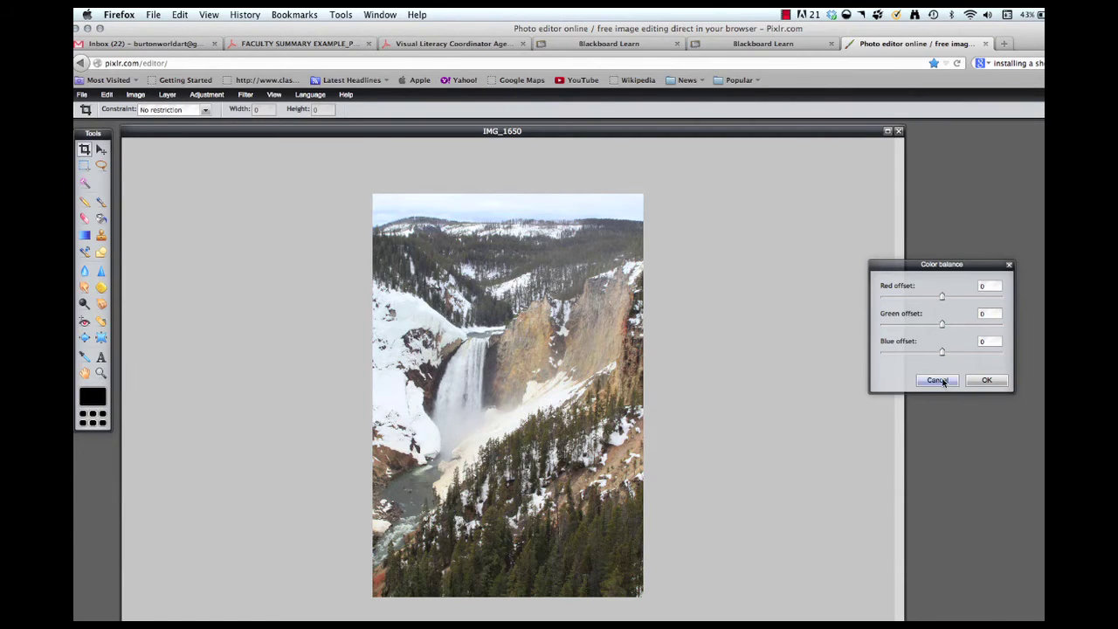
click(985, 381)
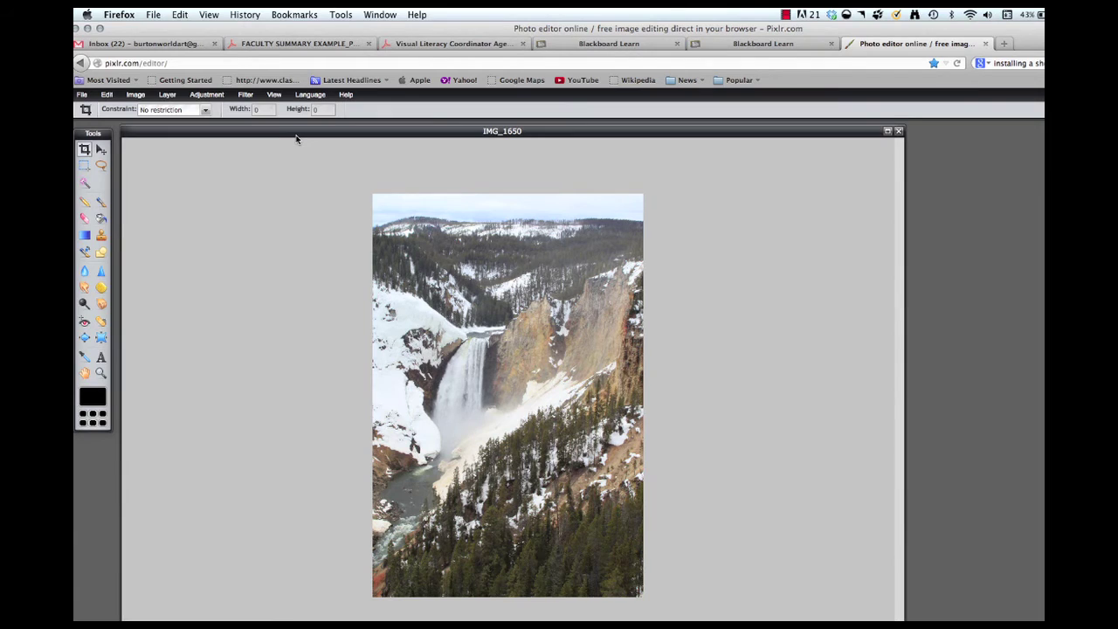
Step: Apply a Levels adjustment on the RBG channel with input levels 19, 0.89 and 251 and output levels 0 to 255
click(213, 95)
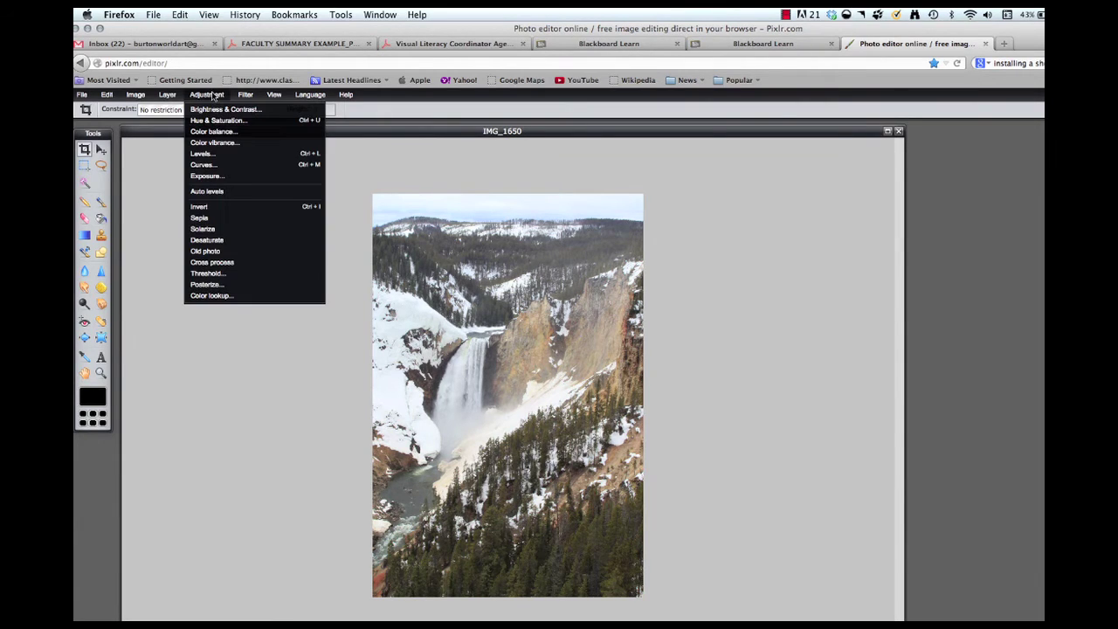
click(224, 155)
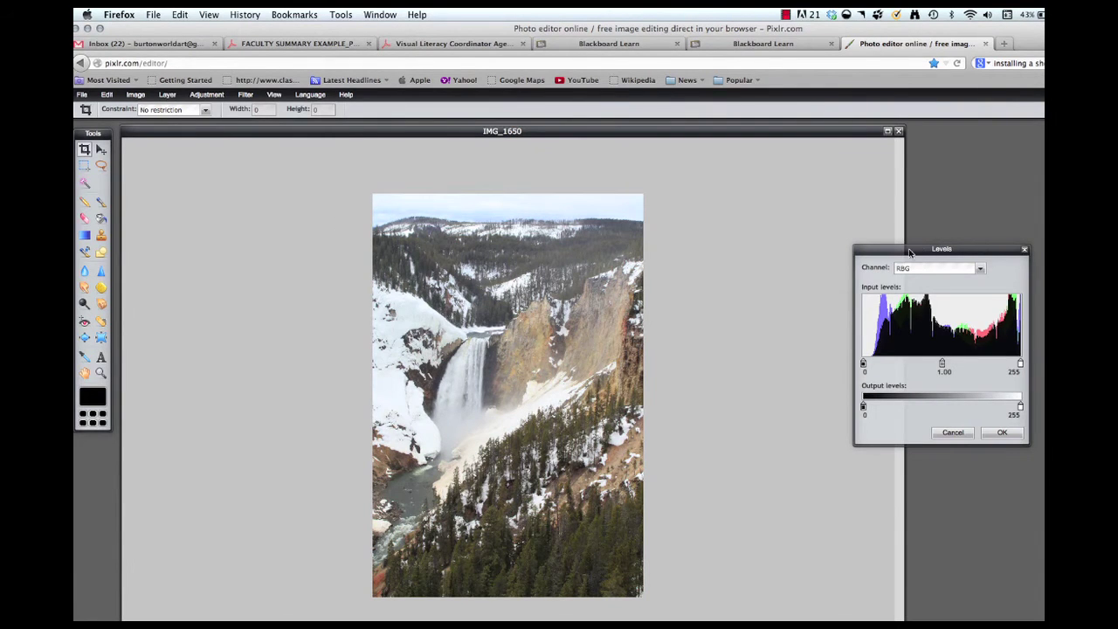
drag(921, 253, 752, 193)
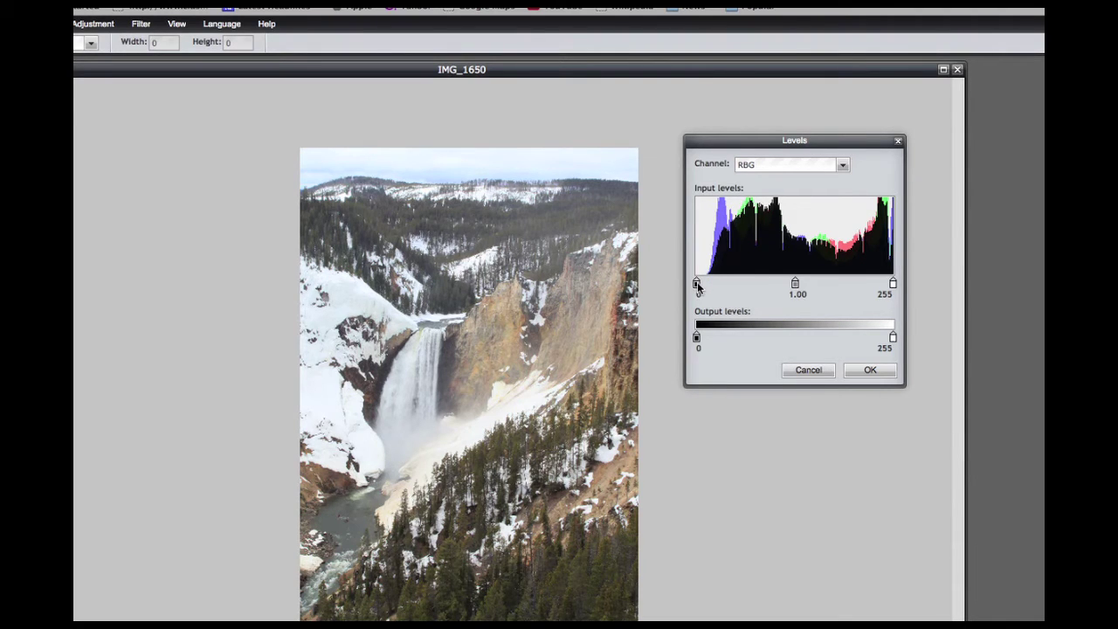
mouse_move(698, 287)
mouse_down()
mouse_move(748, 290)
mouse_move(713, 289)
mouse_up()
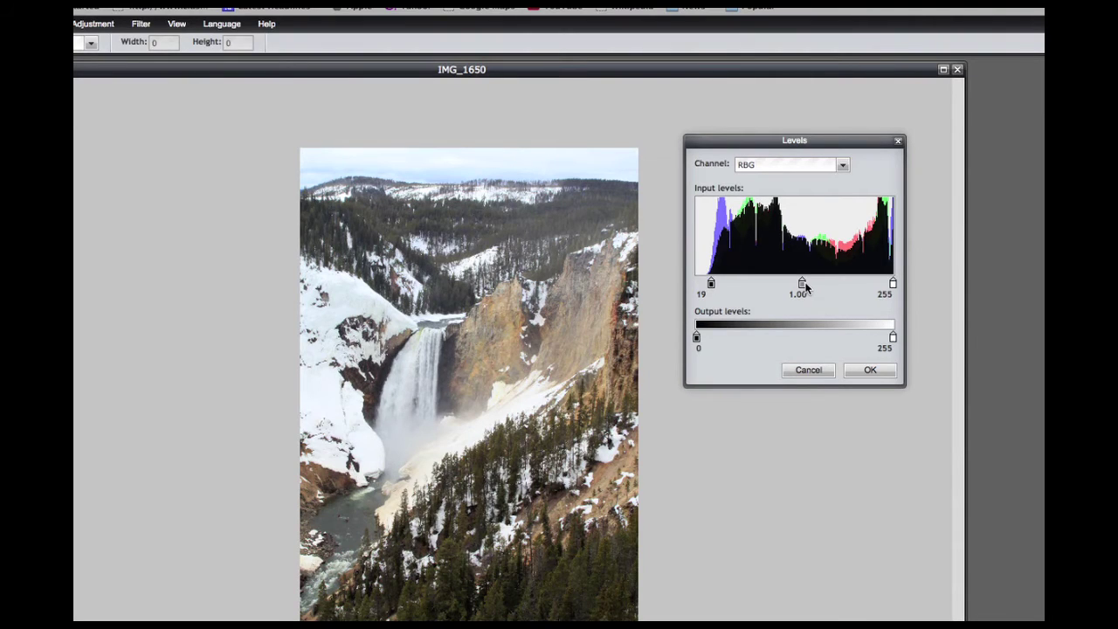
drag(802, 287, 798, 288)
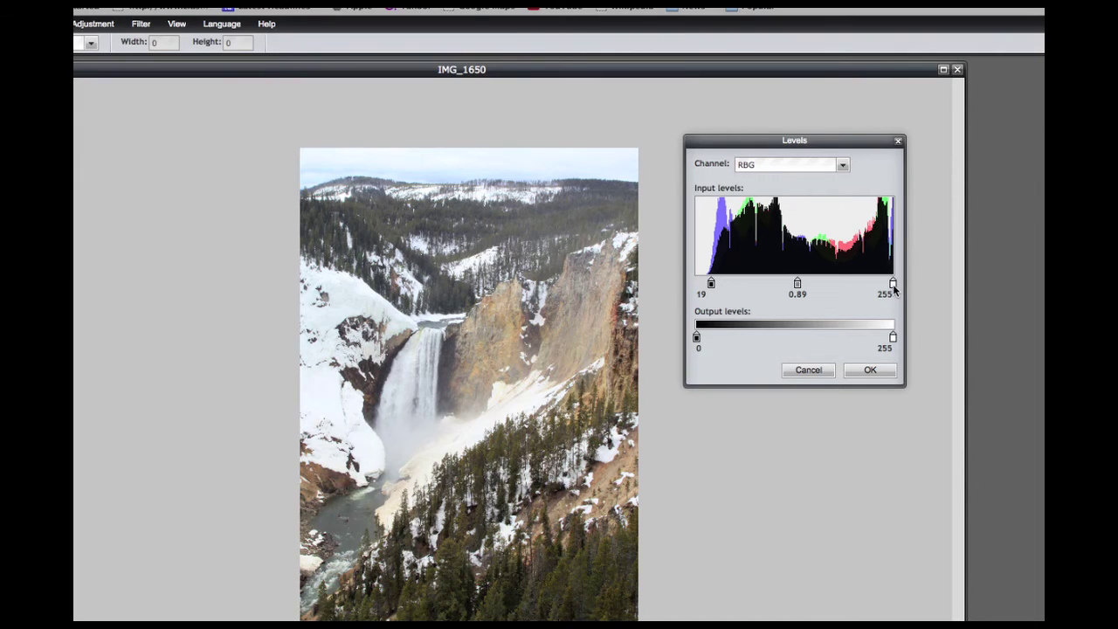
drag(893, 284, 890, 286)
mouse_move(894, 340)
mouse_down()
mouse_move(857, 341)
mouse_move(893, 341)
mouse_move(882, 341)
mouse_up()
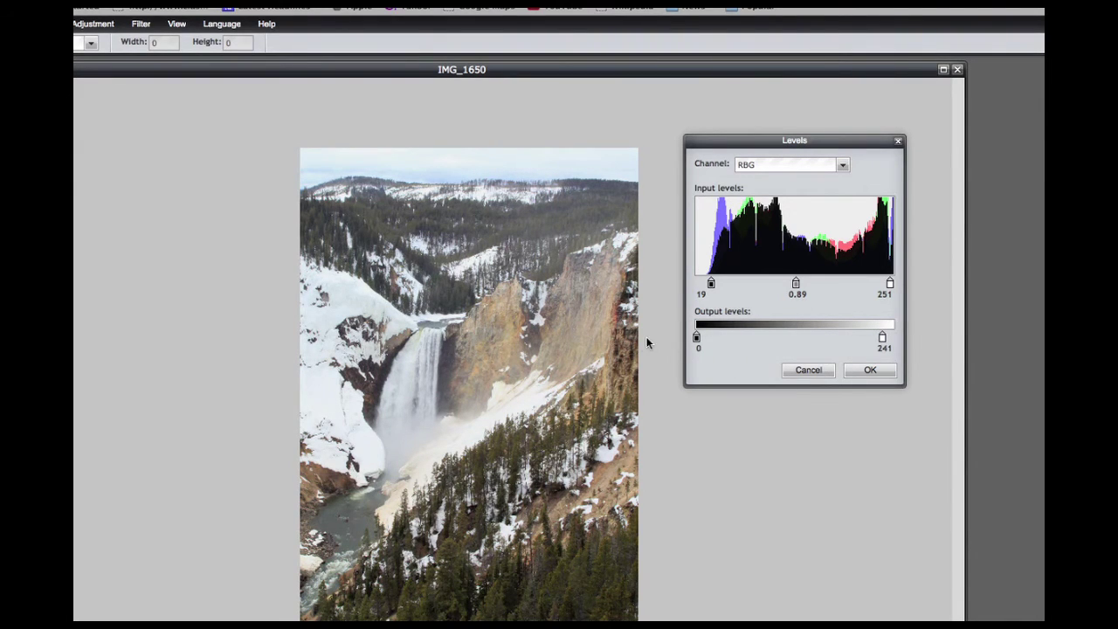
click(695, 339)
drag(883, 339, 894, 337)
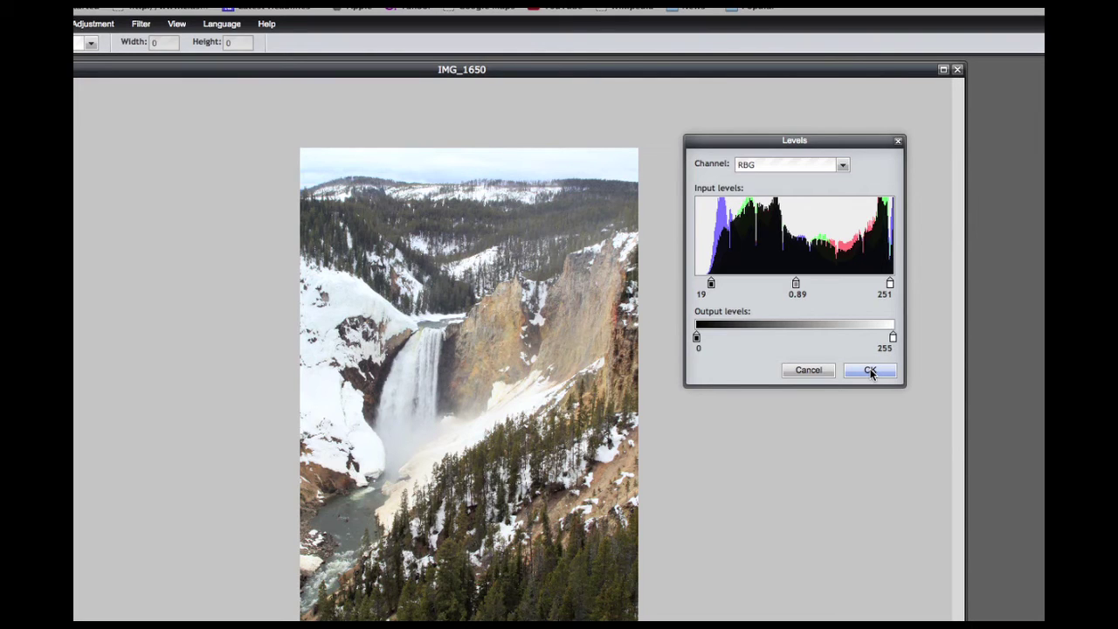
click(870, 372)
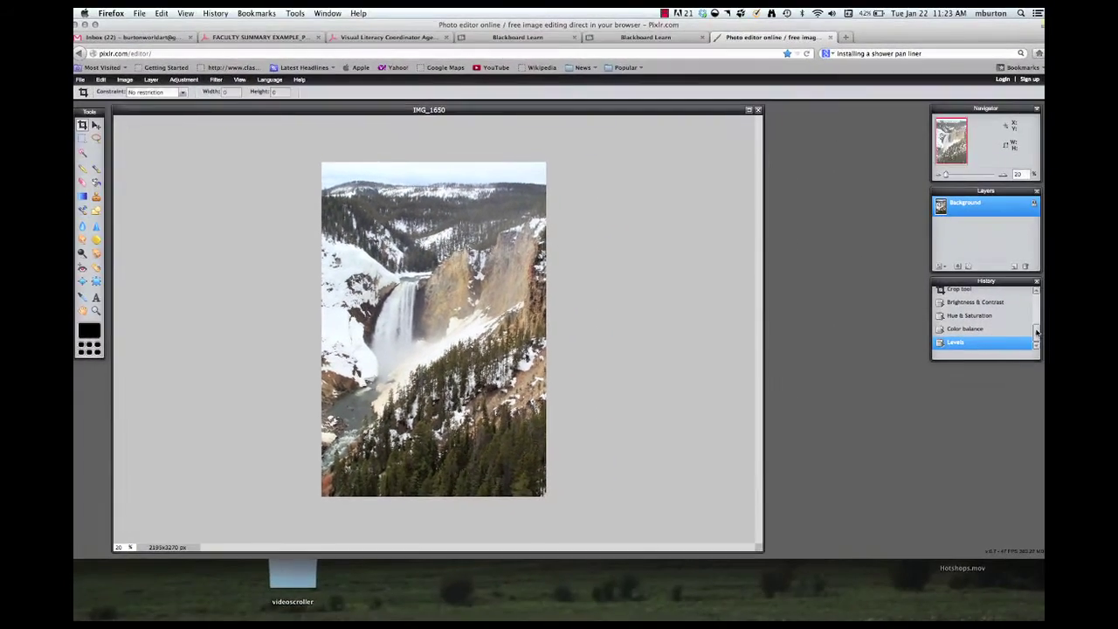
Step: Compare the photo's Brightness & Contrast and Crop tool history states with its latest state, and return to Levels
drag(1037, 332, 1031, 320)
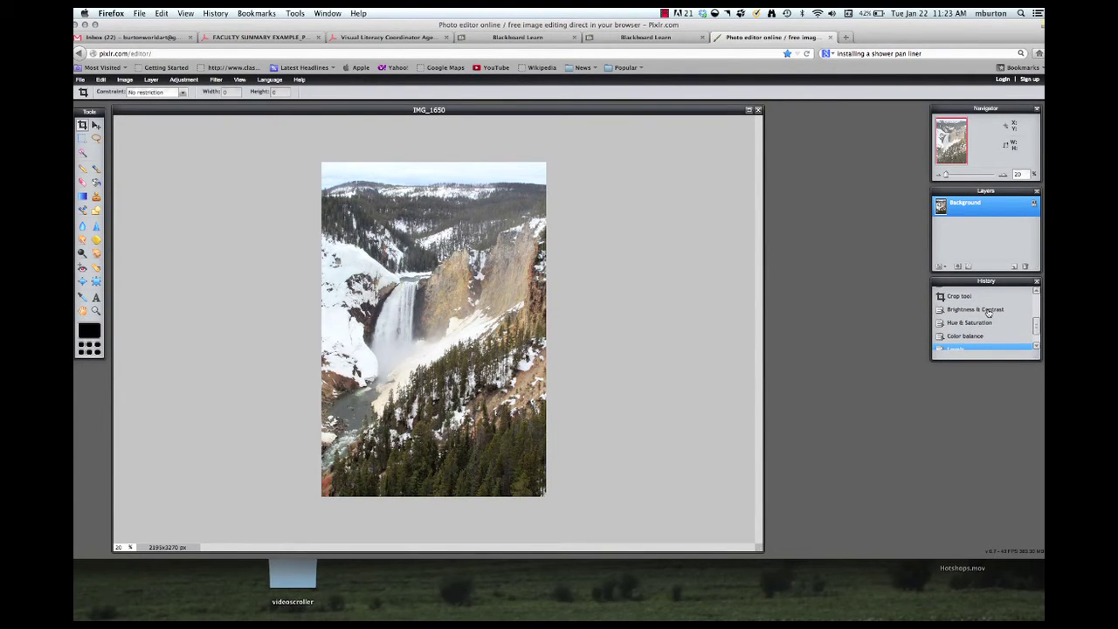
click(985, 311)
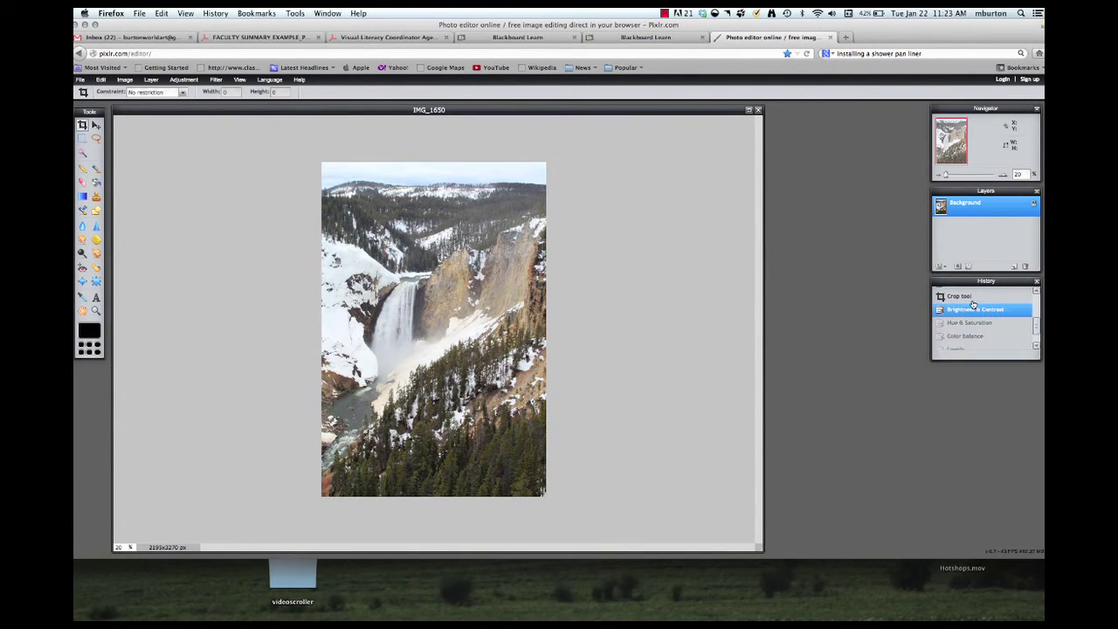
click(968, 298)
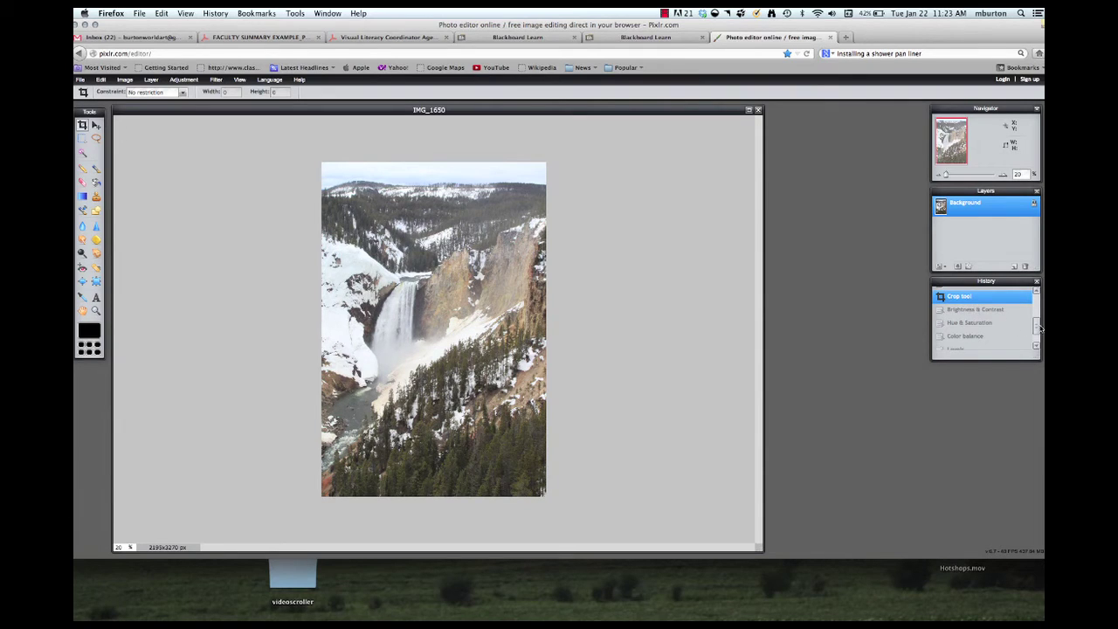
drag(1037, 329, 1037, 336)
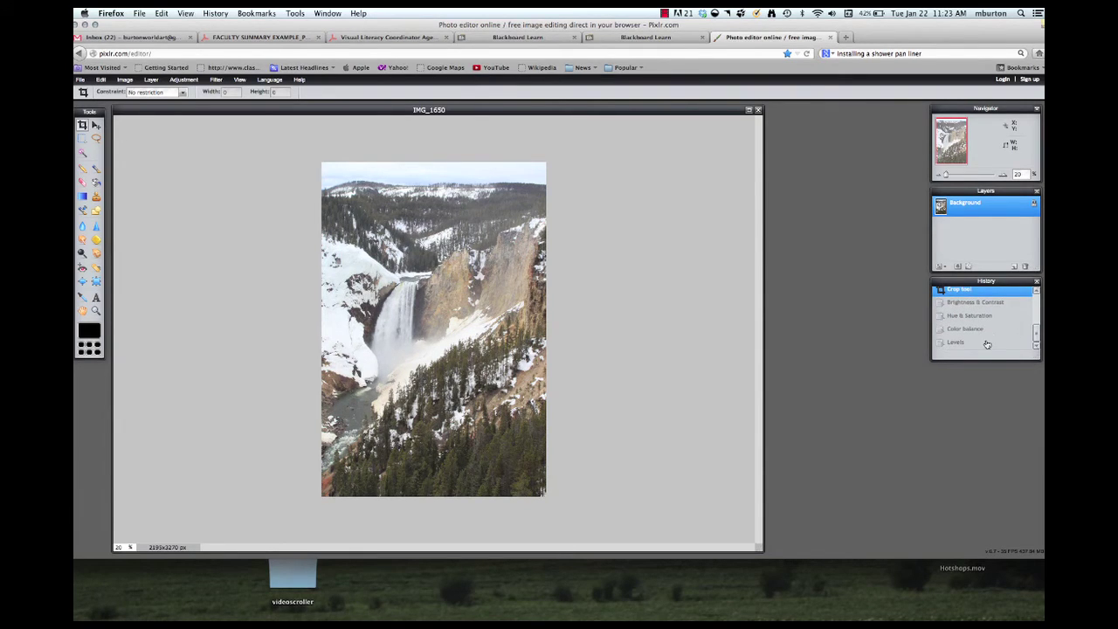
click(957, 343)
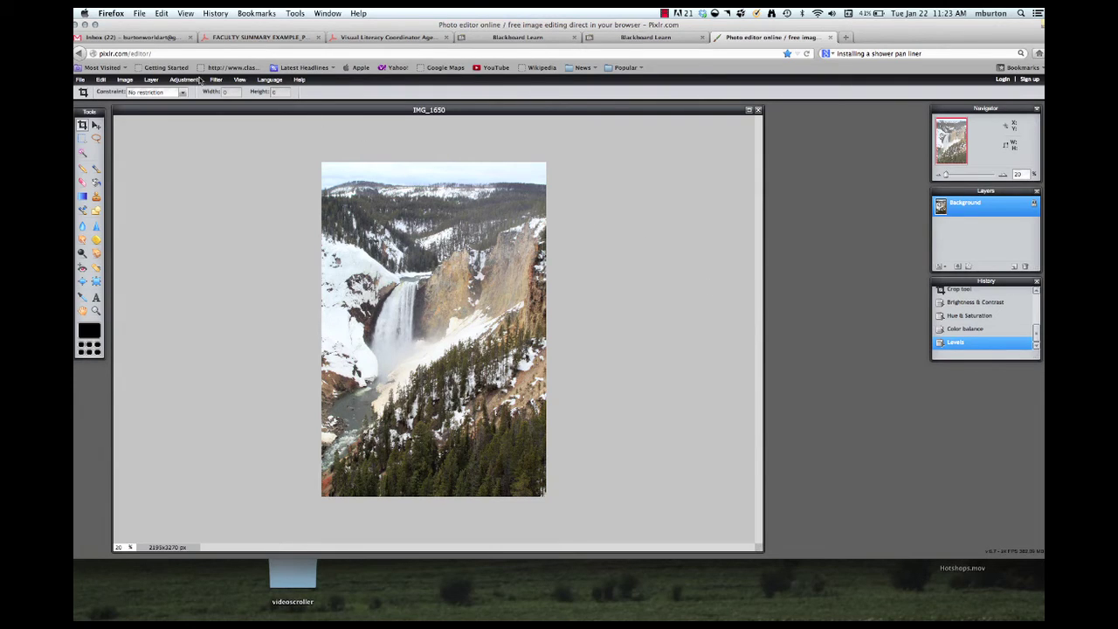
Step: Start a Curves adjustment on the RBG channel, lowering the highlight endpoint and pulling a new midtone point slightly below the diagonal
click(191, 82)
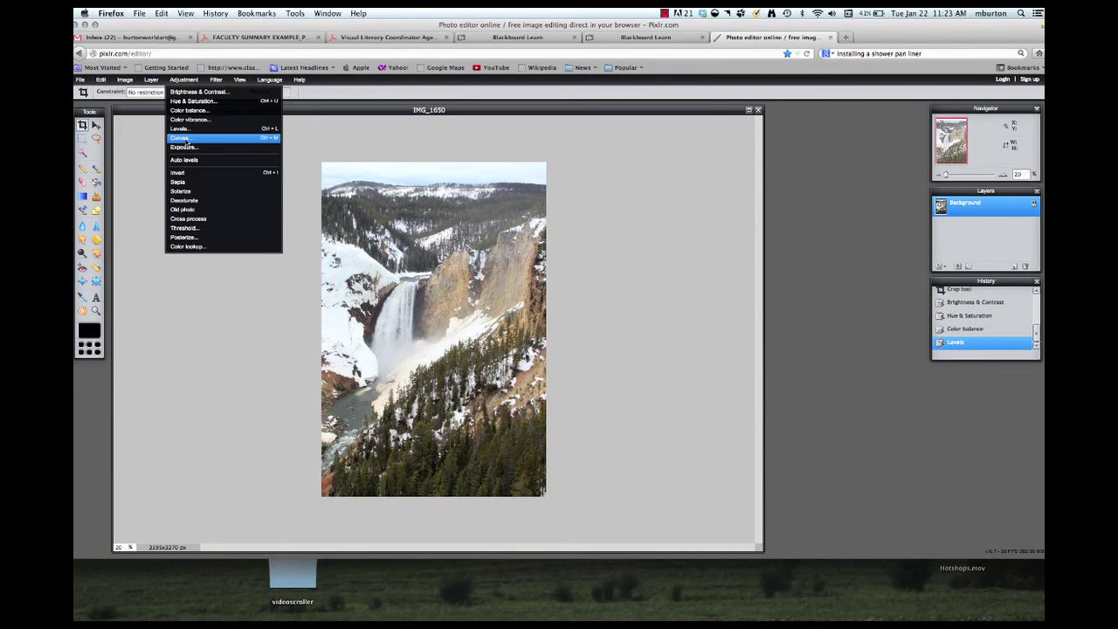
click(184, 140)
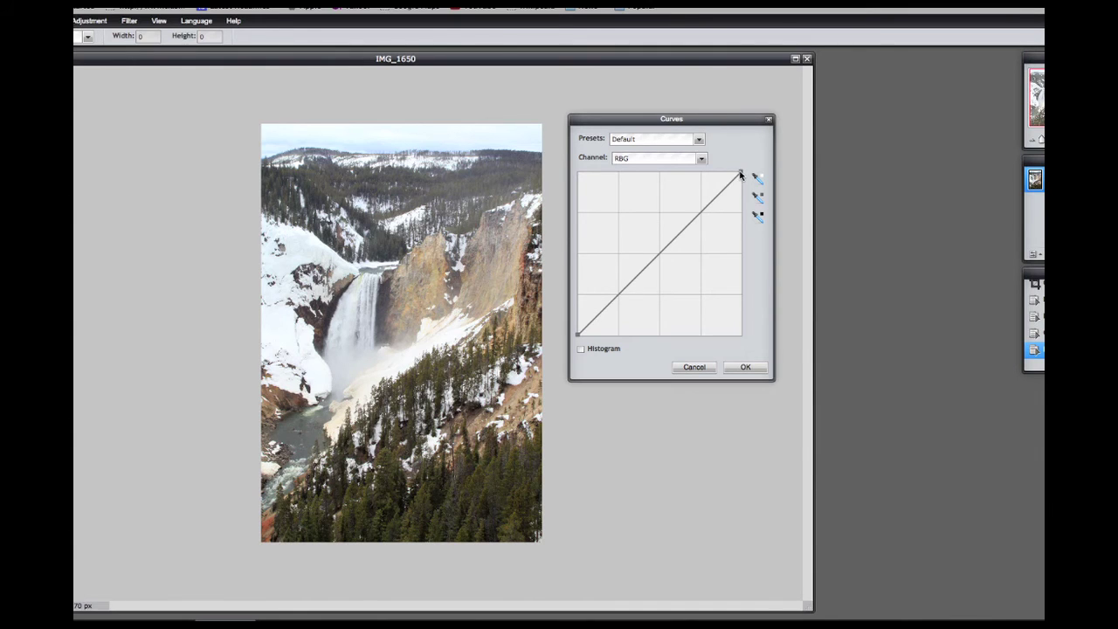
drag(740, 173, 740, 192)
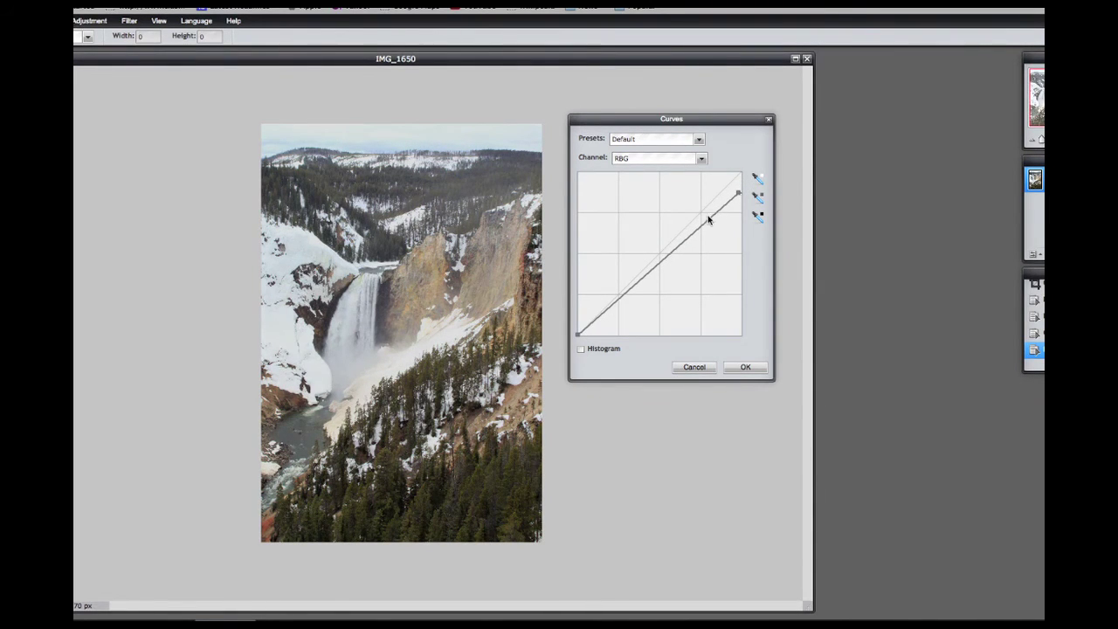
click(661, 263)
drag(663, 264, 662, 269)
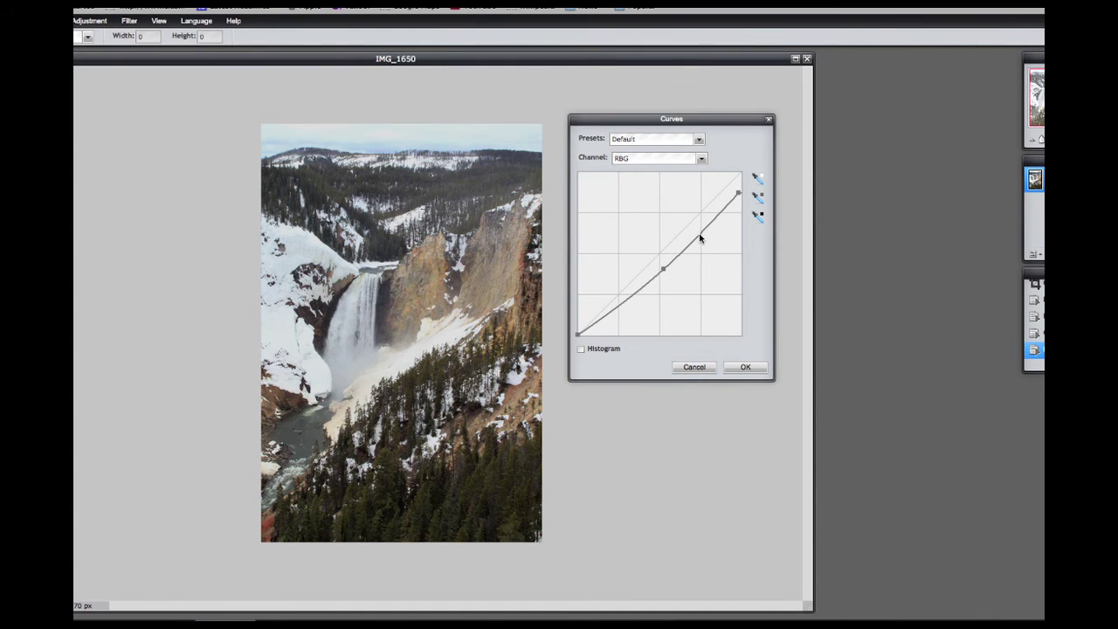
Step: Try raised points in the curve's highlights and shadows, and remove both points from the curve
drag(696, 223, 690, 215)
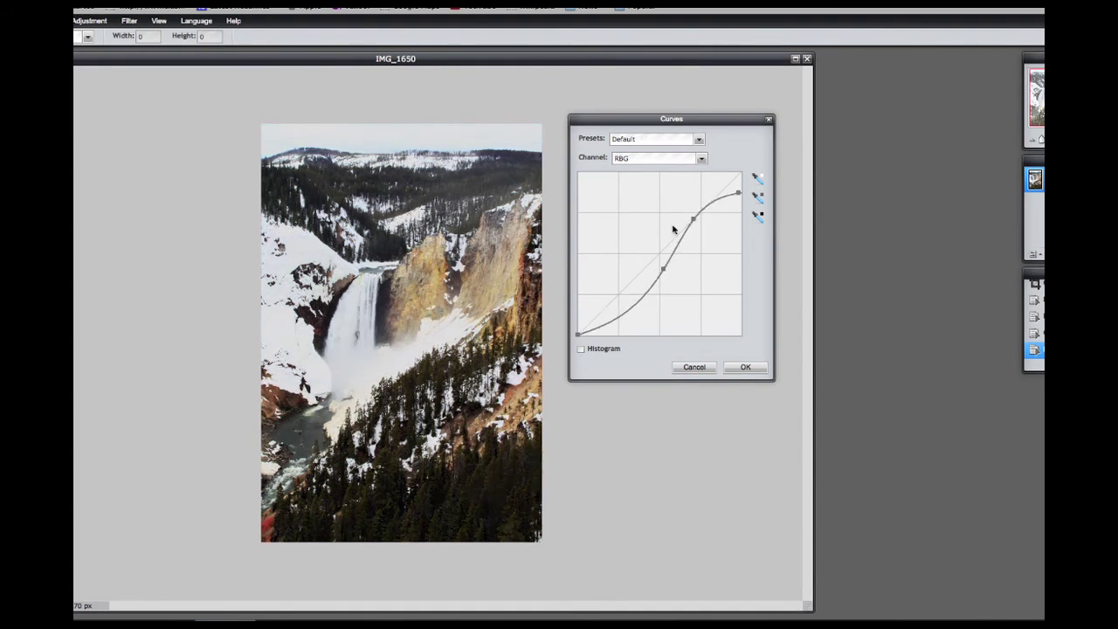
click(620, 278)
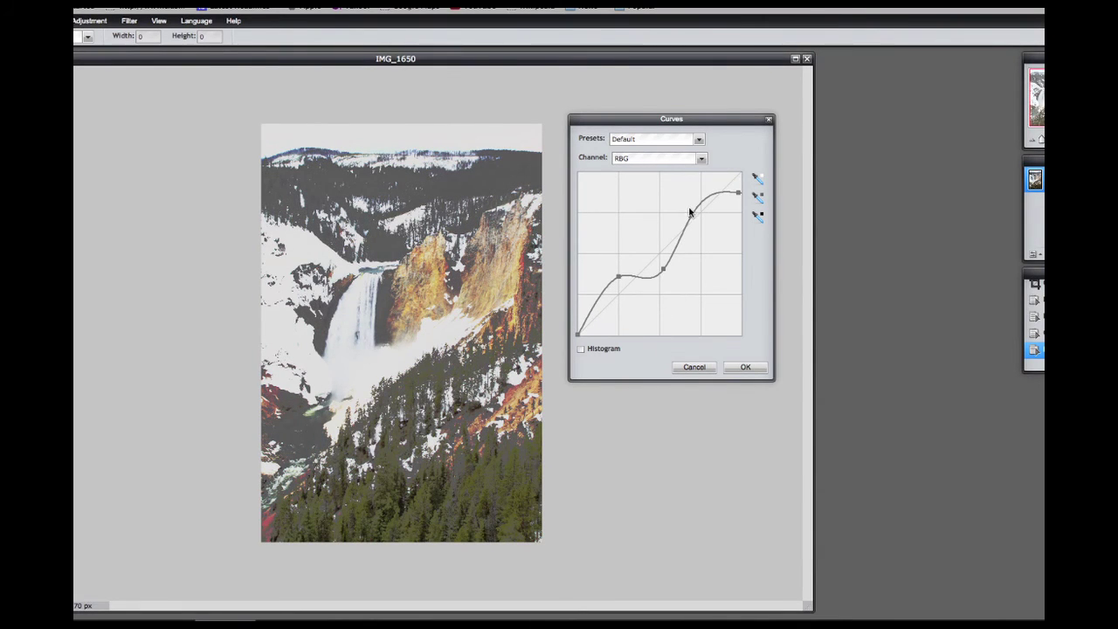
drag(691, 220, 669, 149)
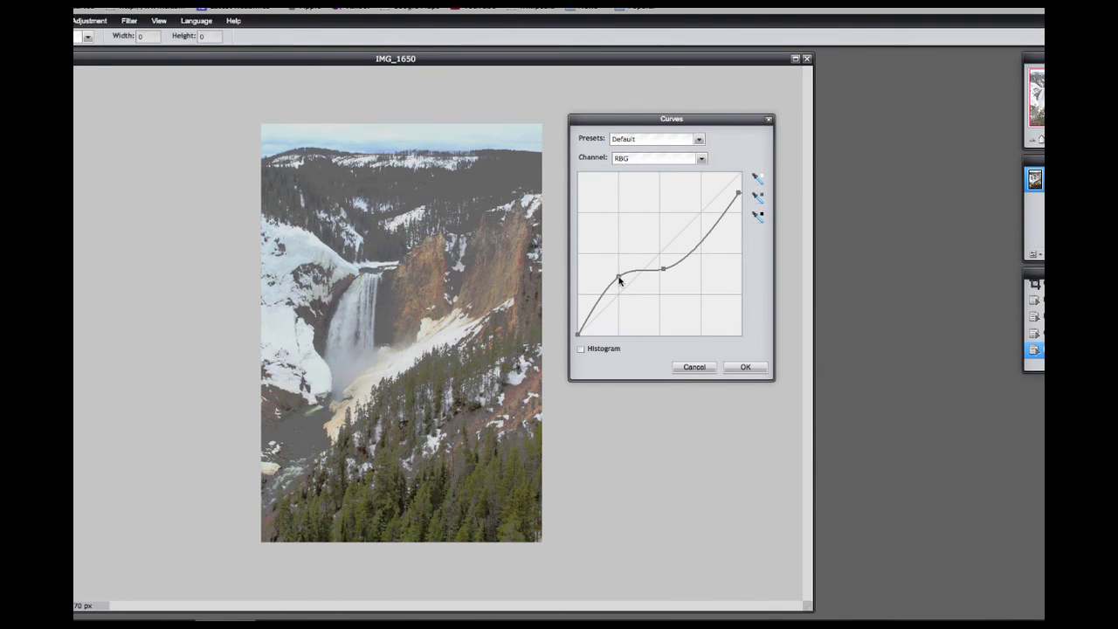
drag(618, 277, 583, 199)
Step: Show the histogram behind the curve and apply the Curves adjustment to the photo
click(582, 348)
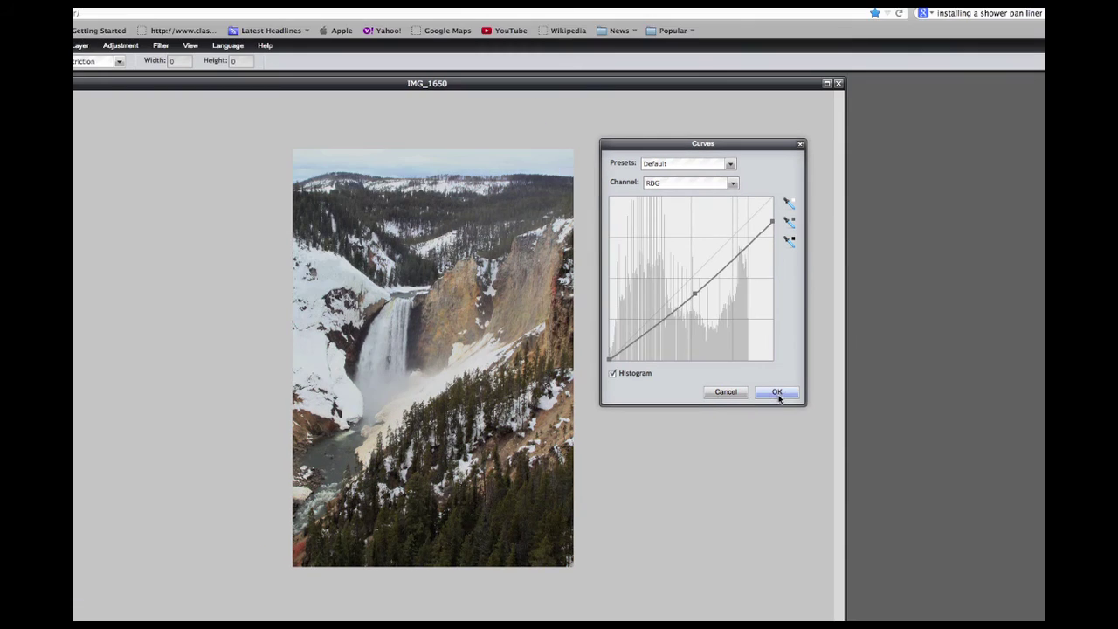
click(746, 367)
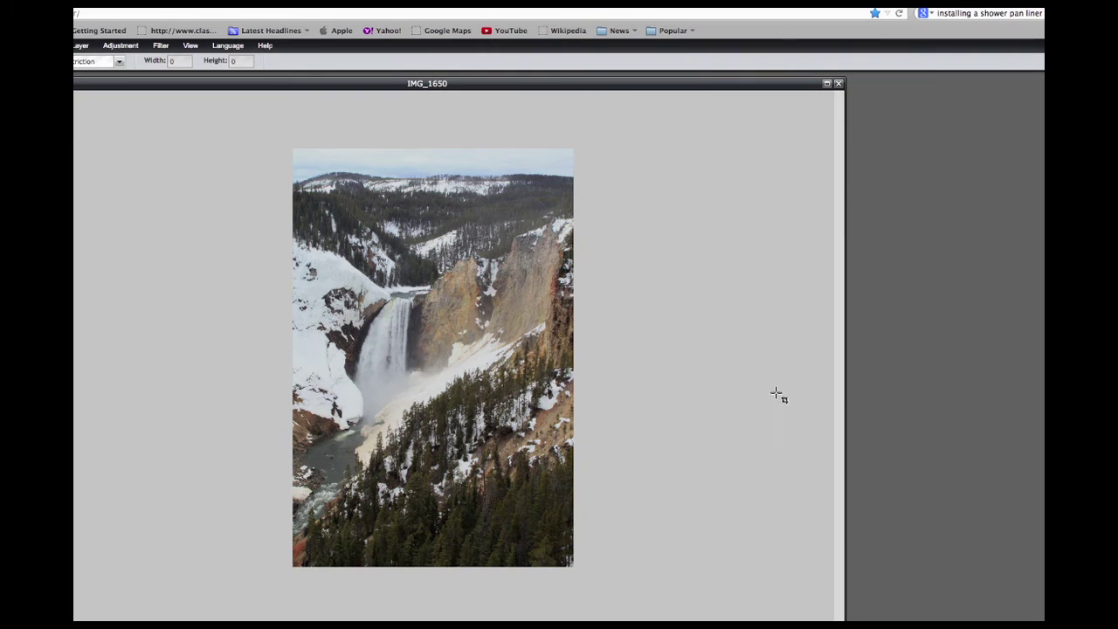
Step: Apply Auto levels to the photo, compare it with the Curves history state, and keep the Auto levels state
click(127, 49)
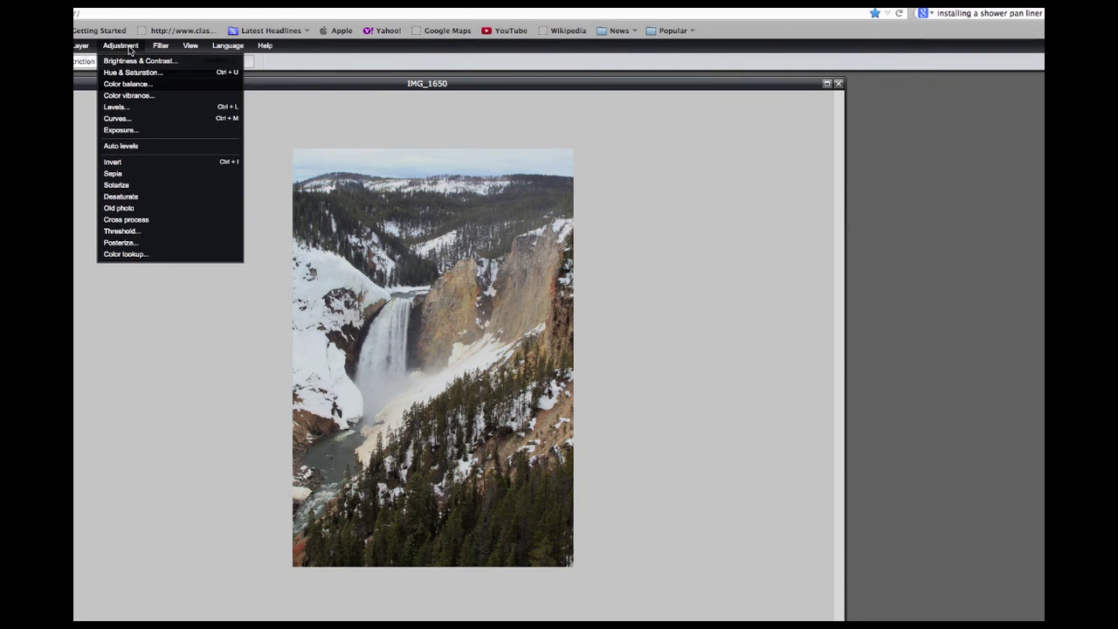
click(140, 147)
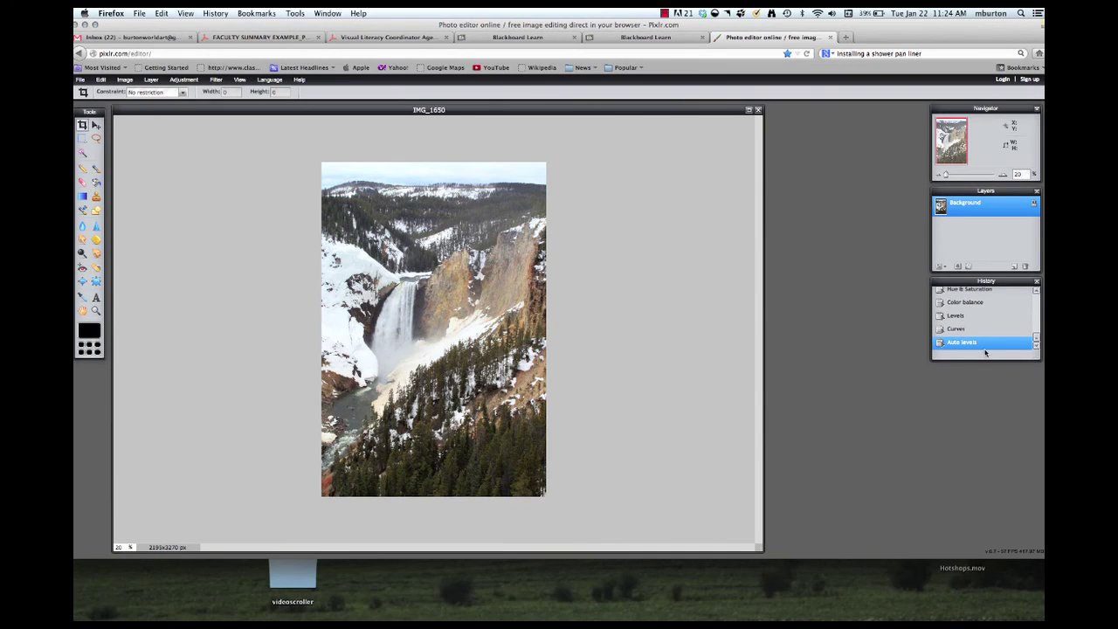
click(958, 330)
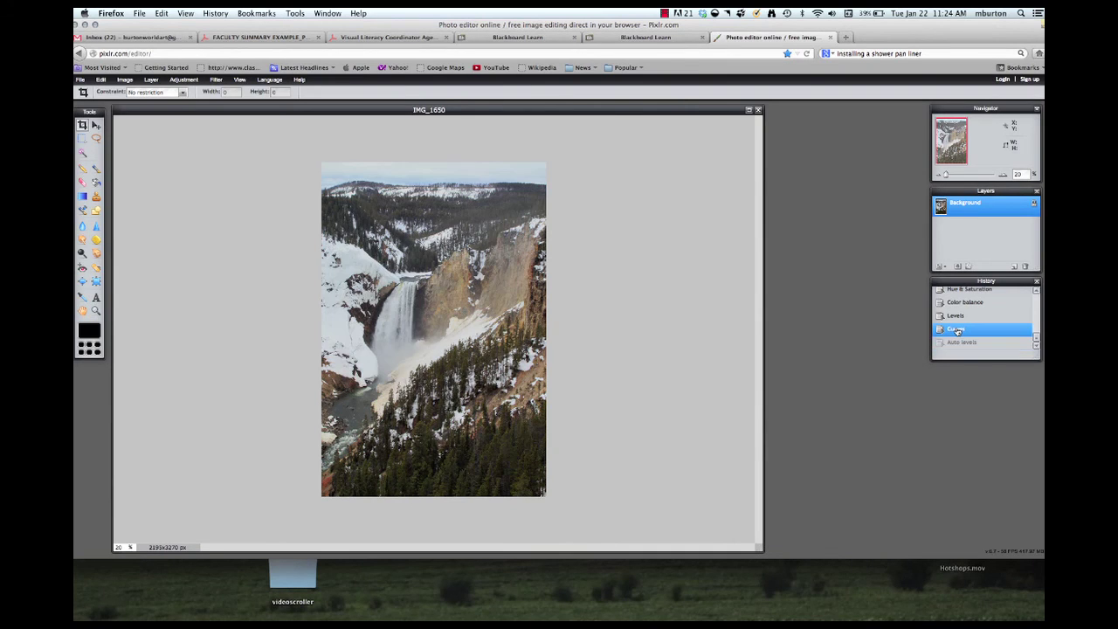
click(958, 343)
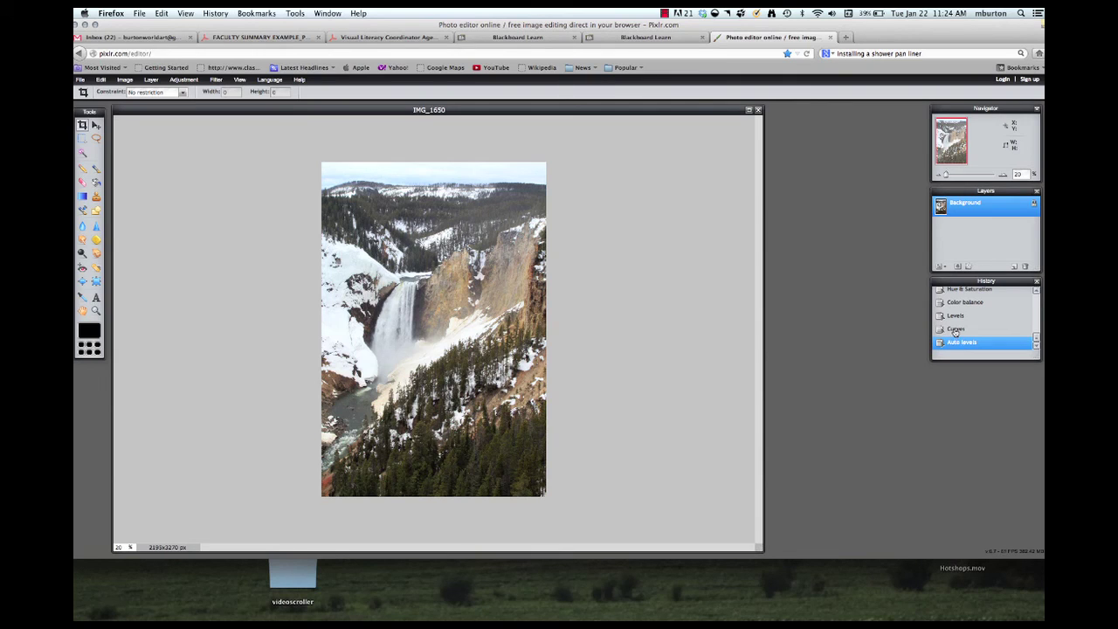
click(956, 330)
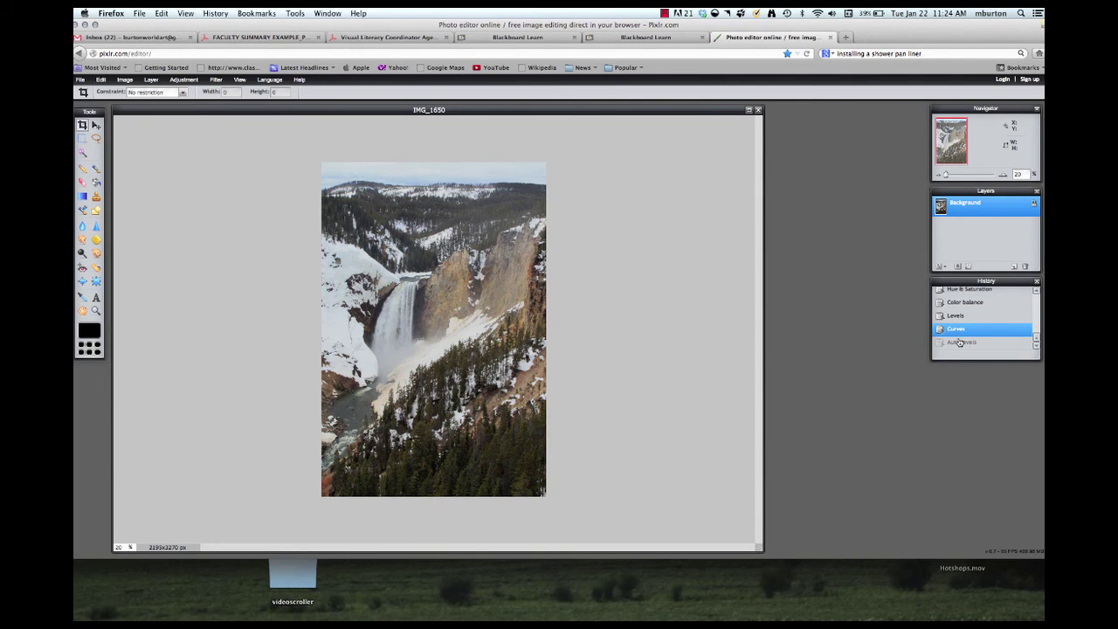
click(961, 343)
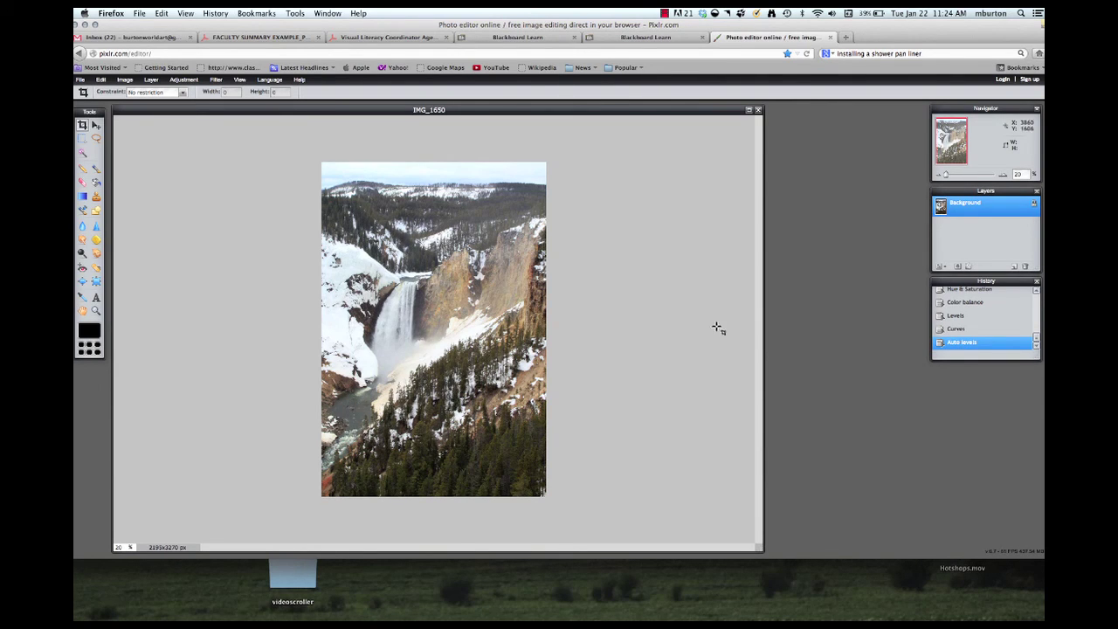